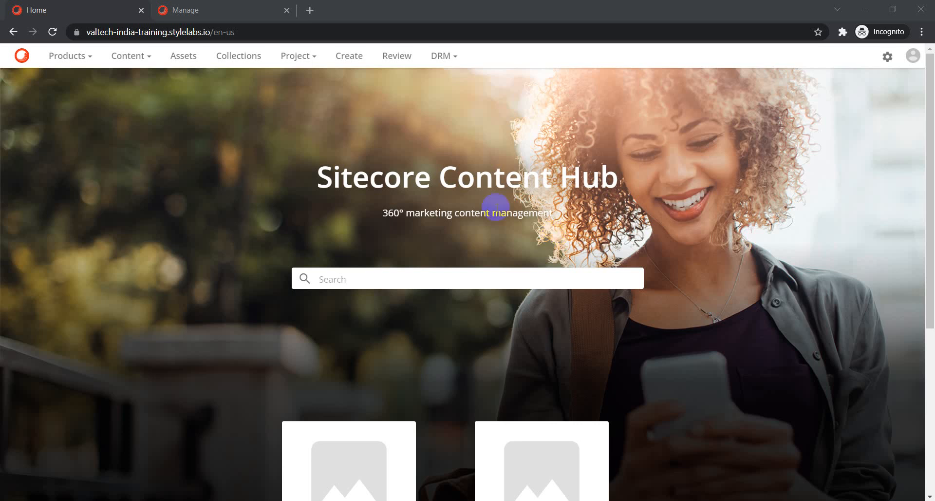
- Open the wolf-5360340_960_720.jpg asset from the Create page and review its list of renditions
{"action": "left_click", "coordinate": [342, 56]}
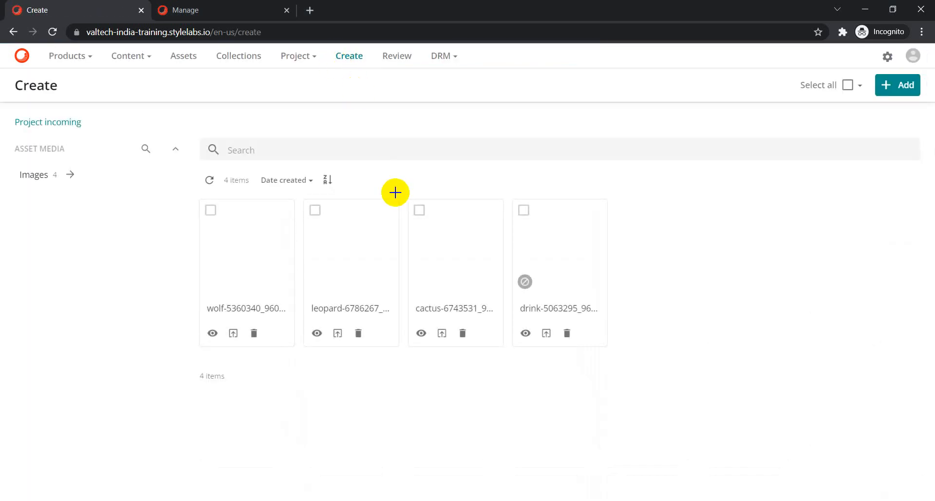
{"action": "left_click", "coordinate": [261, 257]}
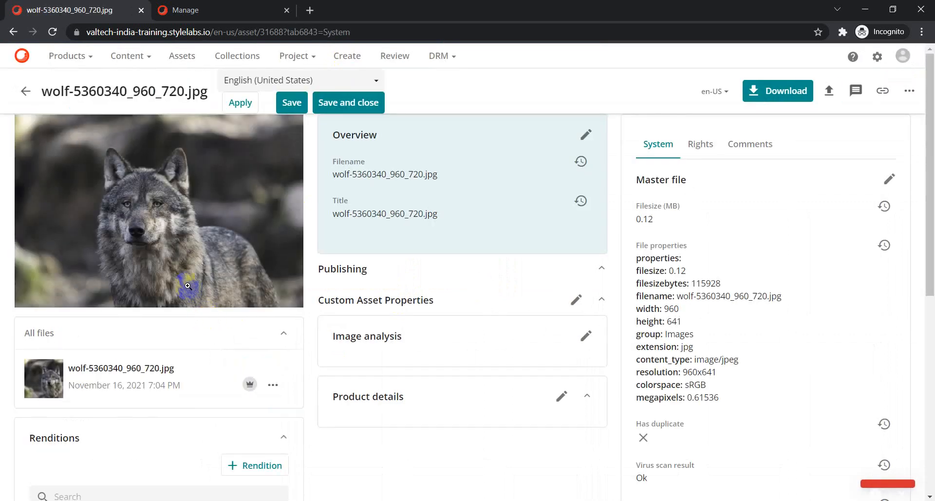
{"action": "scroll", "coordinate": [187, 289], "scroll_direction": "down", "scroll_amount": 1}
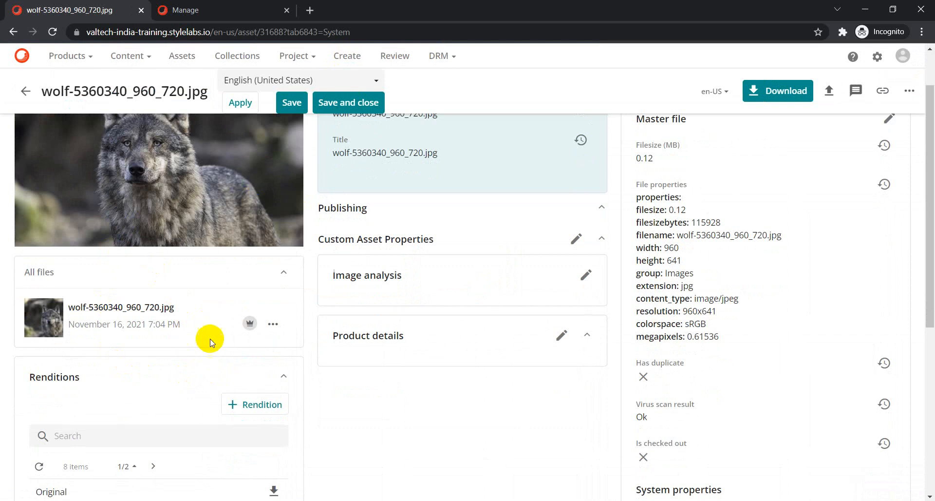
{"action": "scroll", "coordinate": [209, 340], "scroll_direction": "down", "scroll_amount": 3}
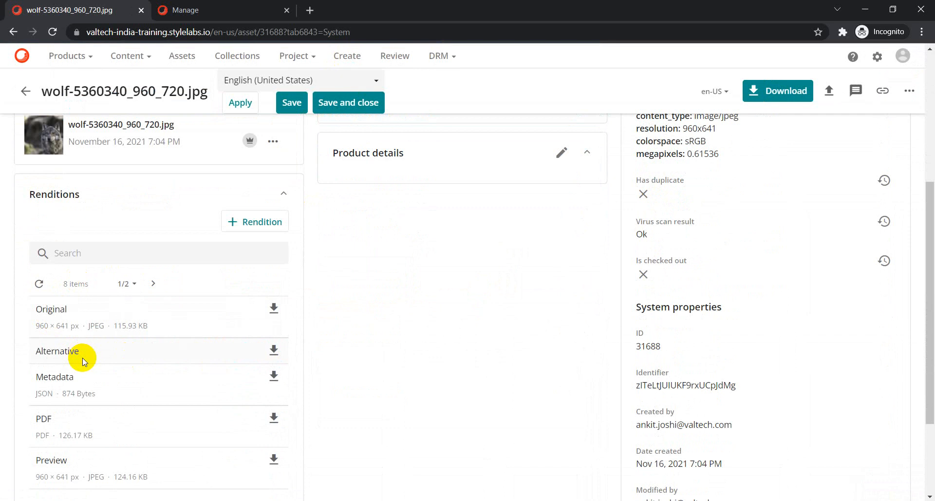
{"action": "scroll", "coordinate": [115, 406], "scroll_direction": "down", "scroll_amount": 1}
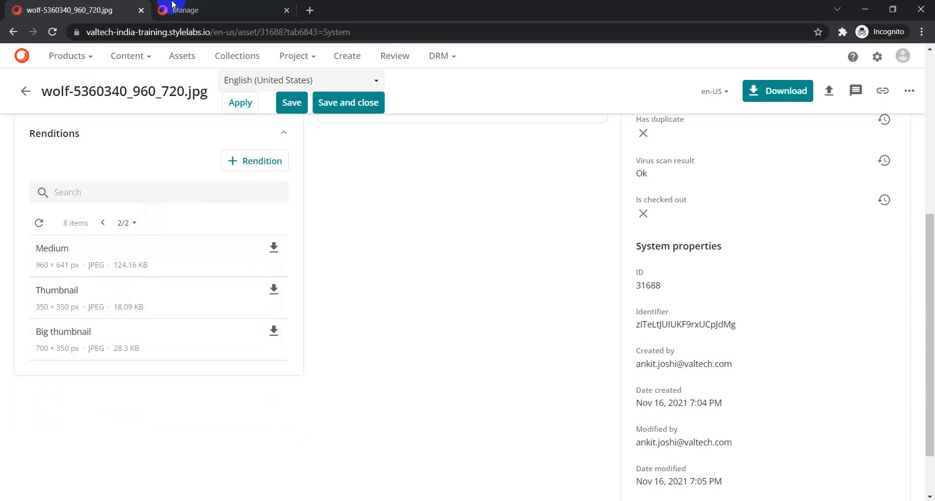
- Switch to the Manage page and open the Images flow of the Content media processing set
{"action": "left_click", "coordinate": [188, 9]}
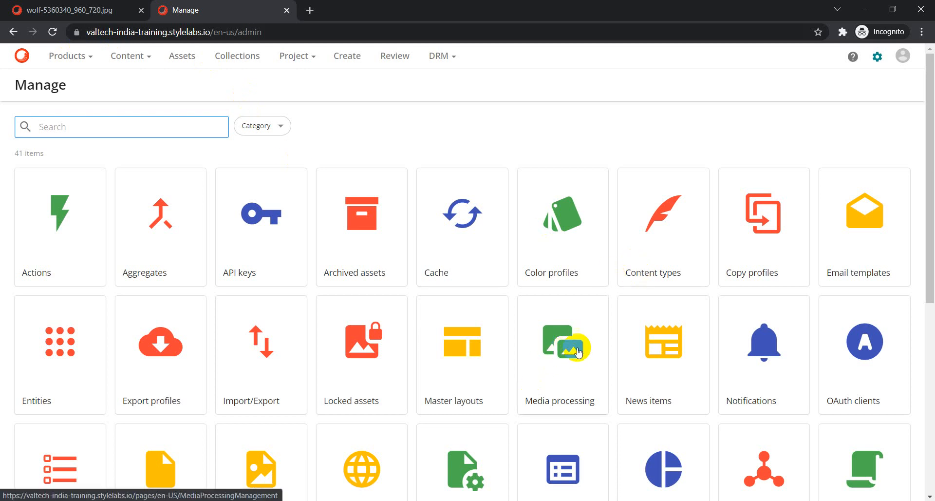
{"action": "left_click", "coordinate": [575, 356]}
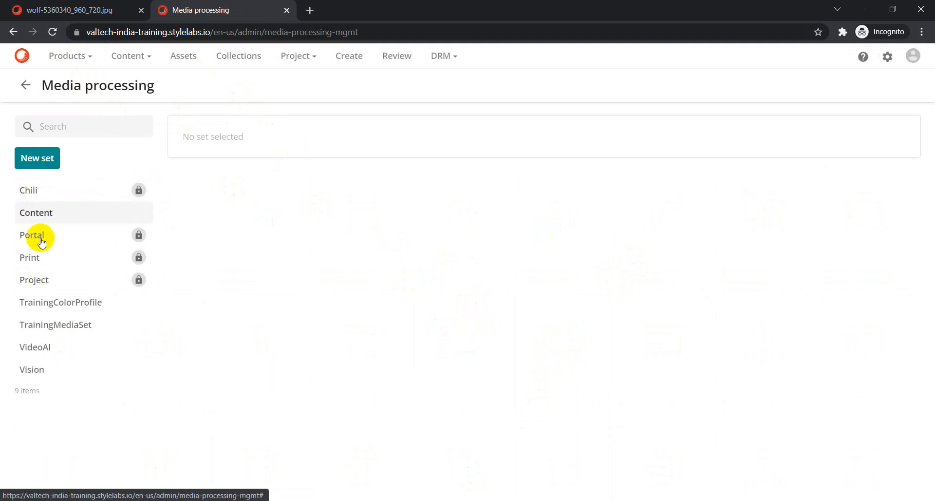
{"action": "left_click", "coordinate": [34, 213]}
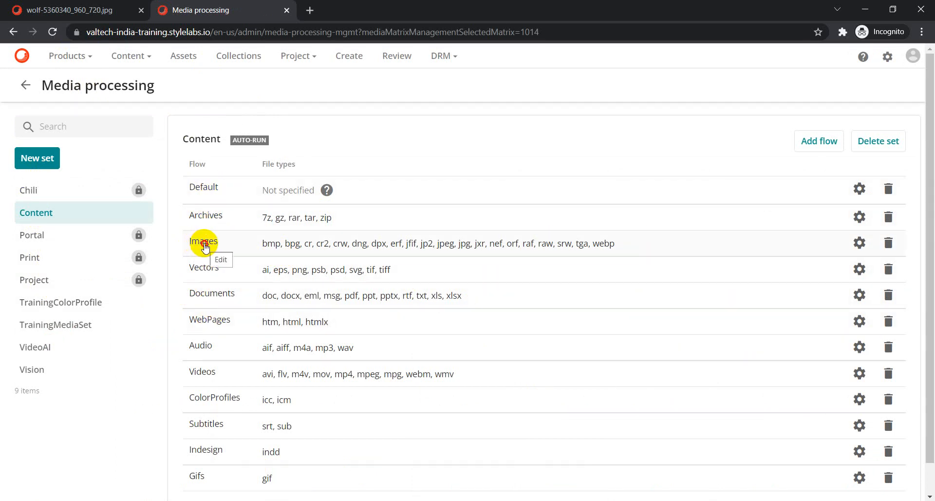
{"action": "left_click", "coordinate": [205, 246]}
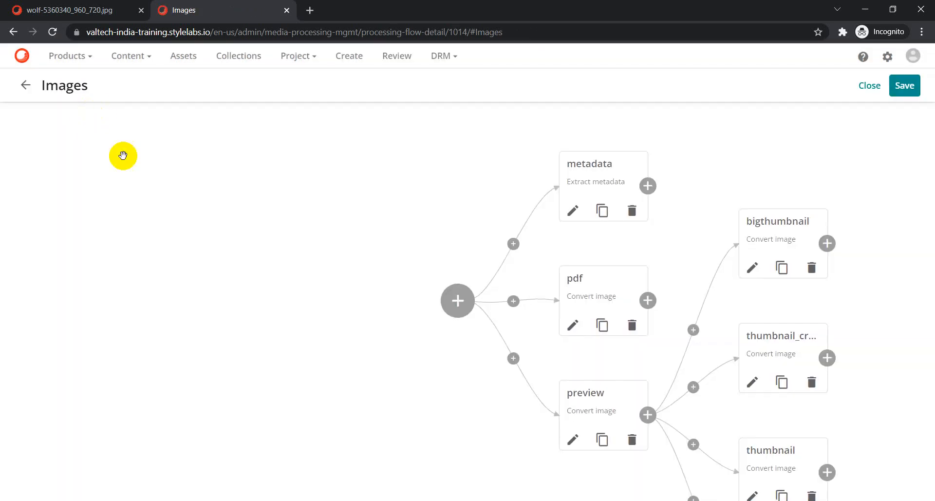
- Examine the Images flow's tasks, including metadata, pdf, preview and the thumbnail conversions branching from preview
{"action": "left_click_drag", "start_coordinate": [343, 320], "coordinate": [145, 269]}
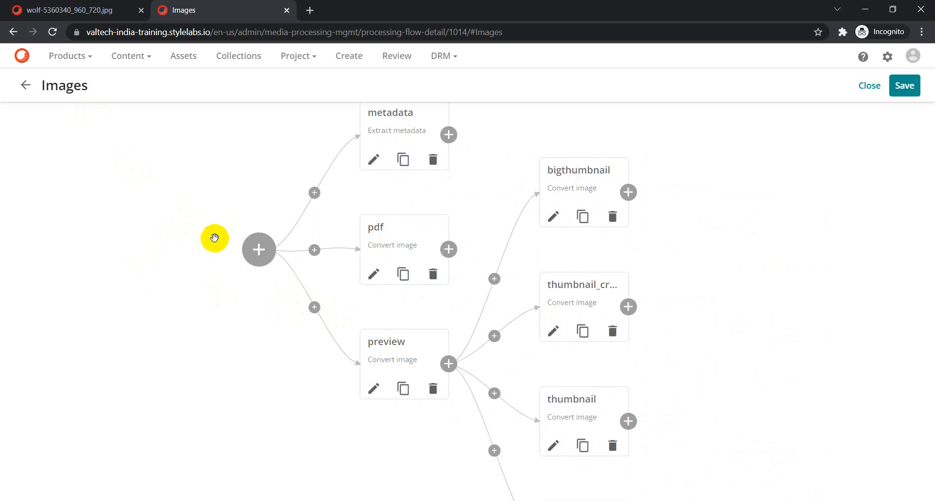
{"action": "left_click_drag", "start_coordinate": [167, 181], "coordinate": [167, 202]}
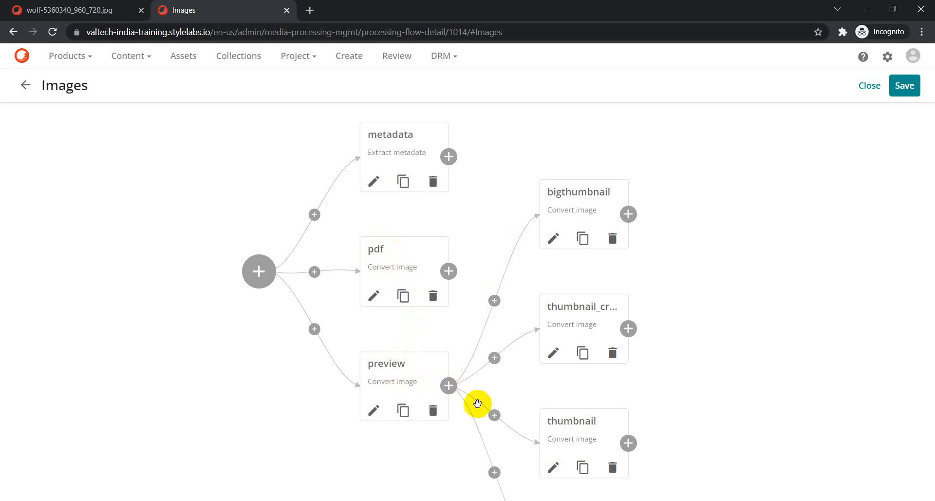
{"action": "scroll", "coordinate": [728, 424], "scroll_direction": "down", "scroll_amount": 2}
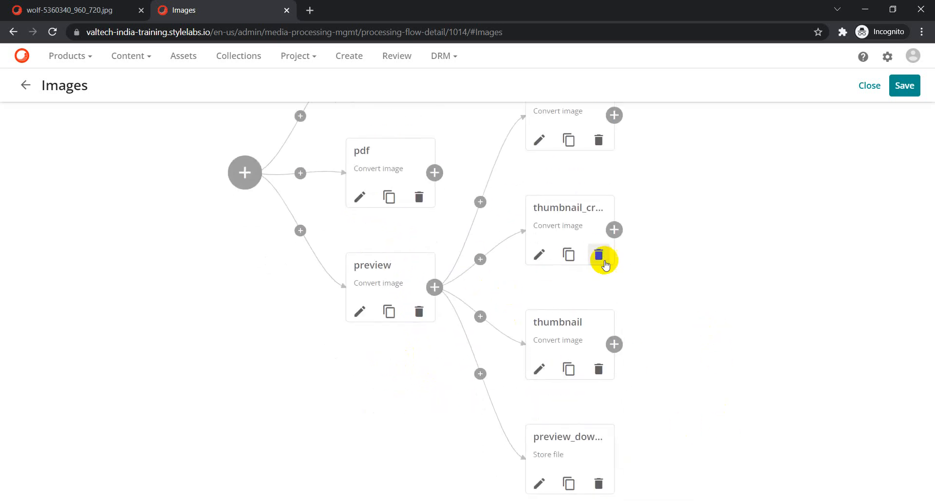
{"action": "scroll", "coordinate": [702, 263], "scroll_direction": "up", "scroll_amount": 1}
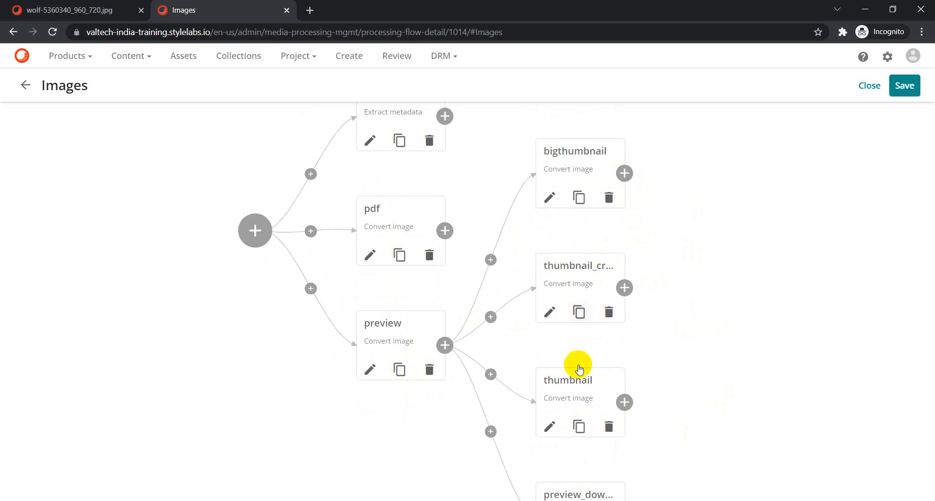
{"action": "left_click_drag", "start_coordinate": [695, 388], "coordinate": [699, 362]}
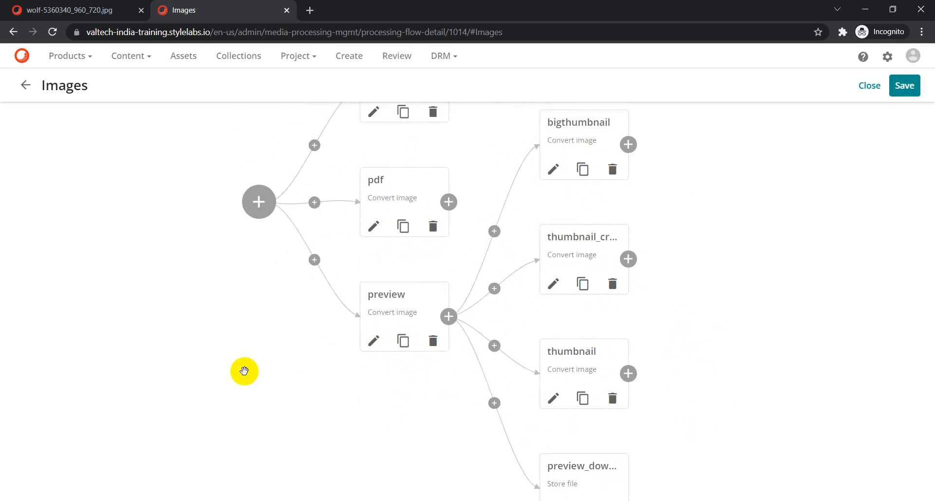
{"action": "left_click_drag", "start_coordinate": [265, 338], "coordinate": [252, 375]}
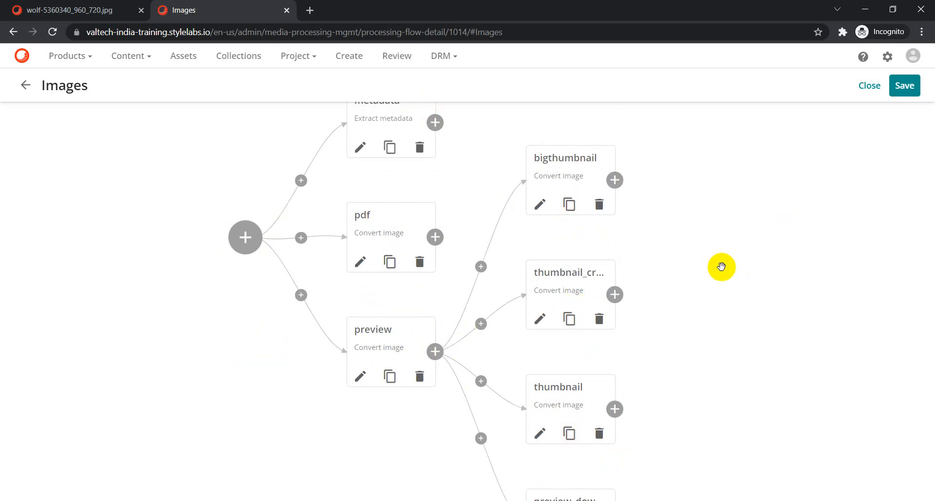
{"action": "left_click_drag", "start_coordinate": [259, 361], "coordinate": [271, 346]}
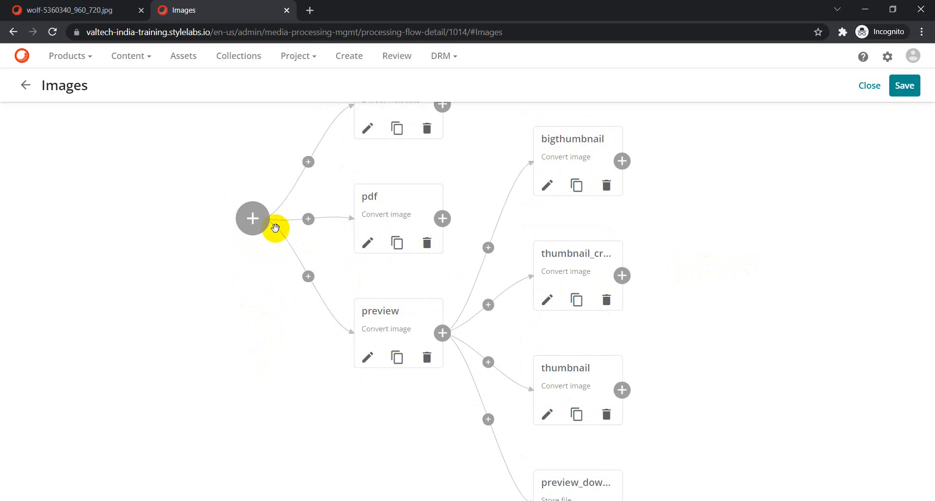
- Add a Convert image task to the root of the Images flow and name it Sample Rendition
{"action": "left_click", "coordinate": [255, 227]}
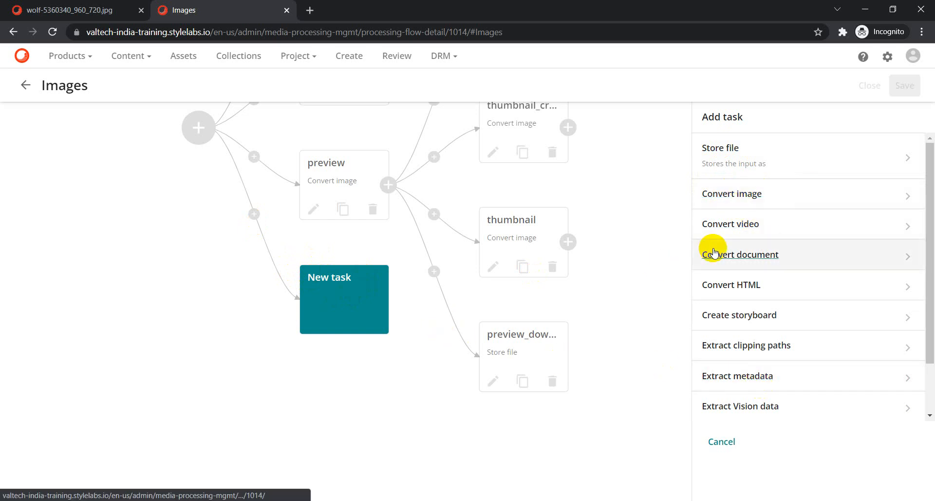
{"action": "left_click", "coordinate": [769, 194]}
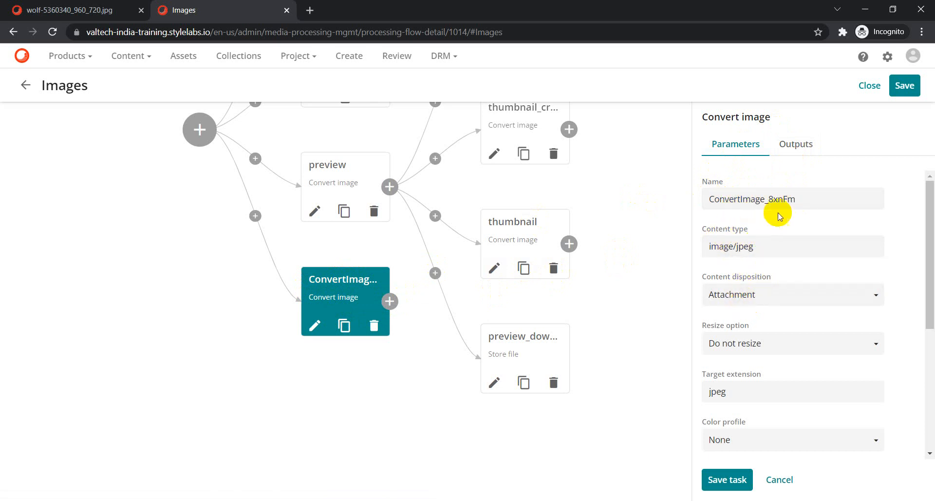
{"action": "left_click", "coordinate": [793, 198]}
{"action": "left_click_drag", "start_coordinate": [794, 198], "coordinate": [702, 198]}
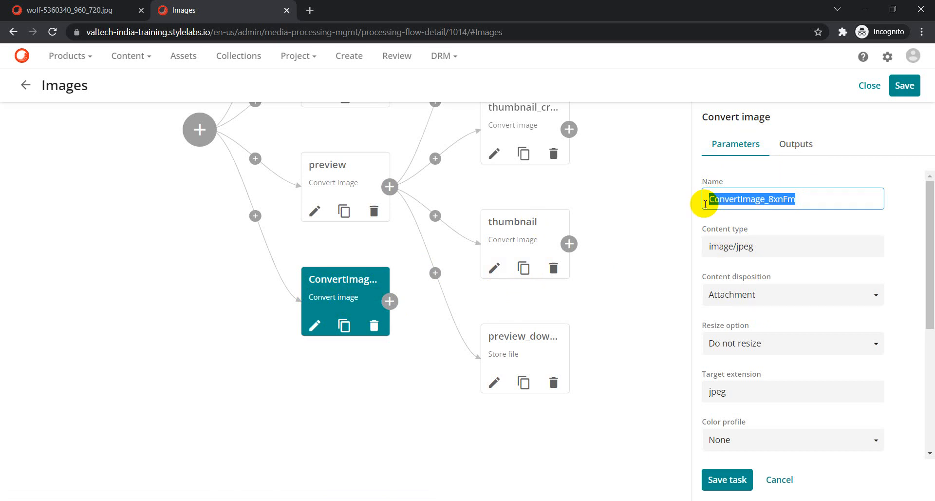
{"action": "type", "text": "Sample Rendition"}
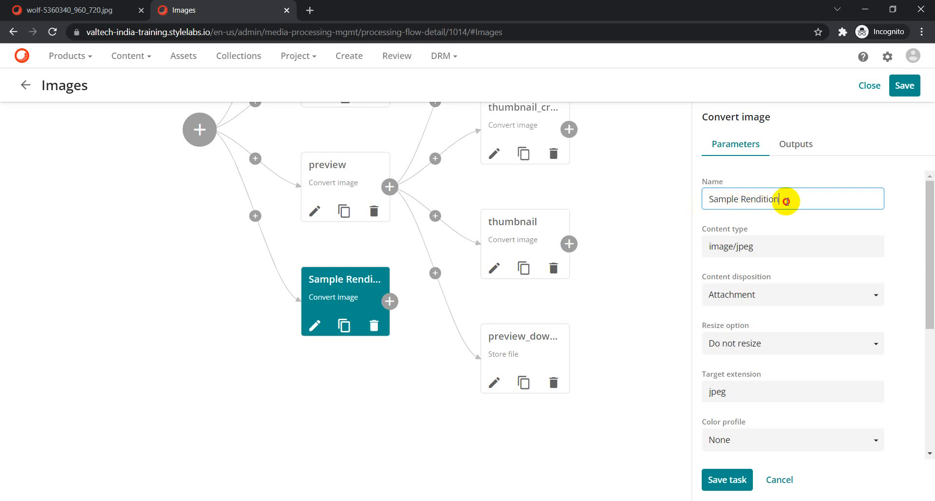
{"action": "left_click_drag", "start_coordinate": [786, 198], "coordinate": [664, 201]}
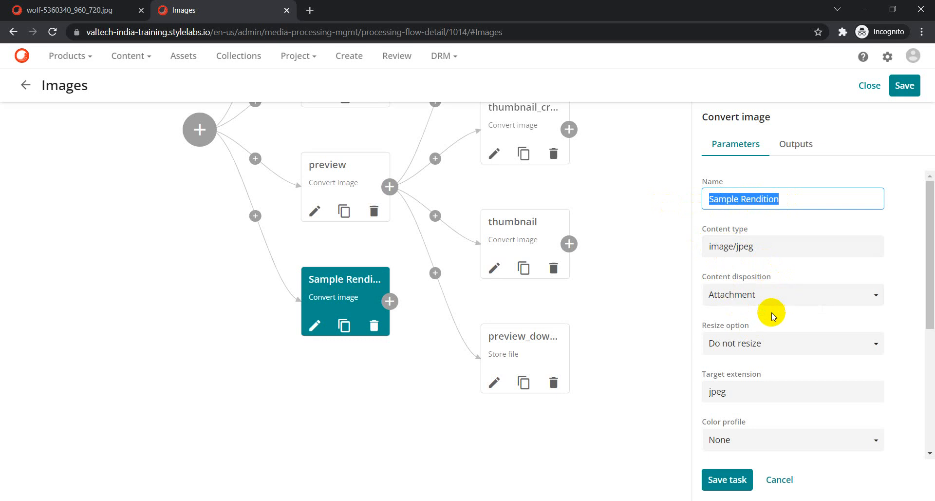
- Set the task's resize option to Only shrink if larger, with a width and height of 500 px
{"action": "scroll", "coordinate": [768, 366], "scroll_direction": "down", "scroll_amount": 1}
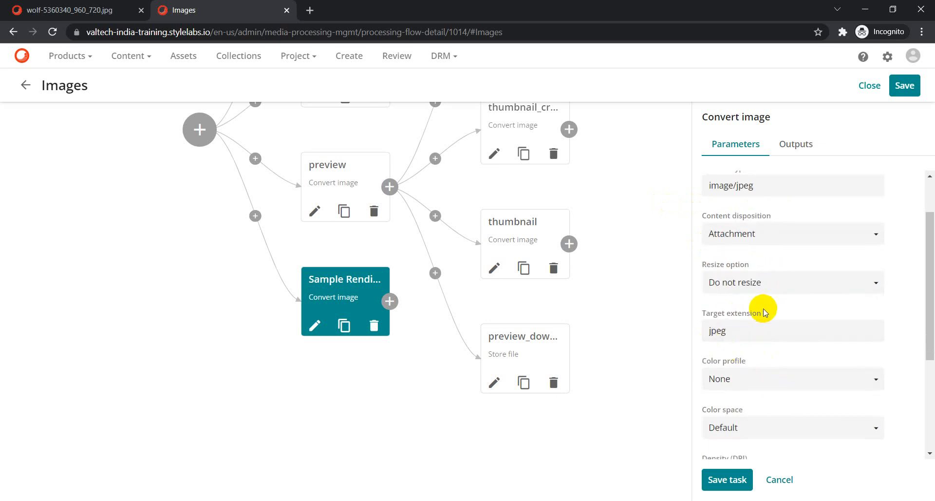
{"action": "left_click", "coordinate": [746, 281]}
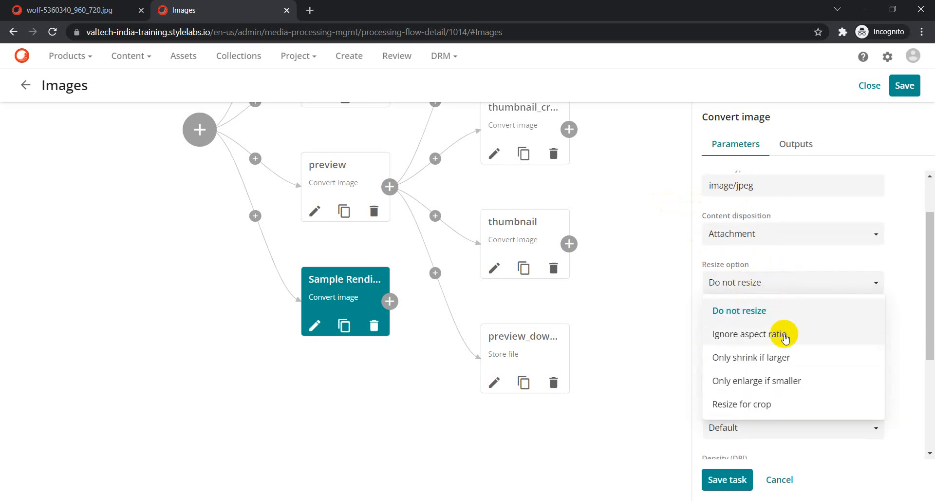
{"action": "left_click", "coordinate": [738, 366]}
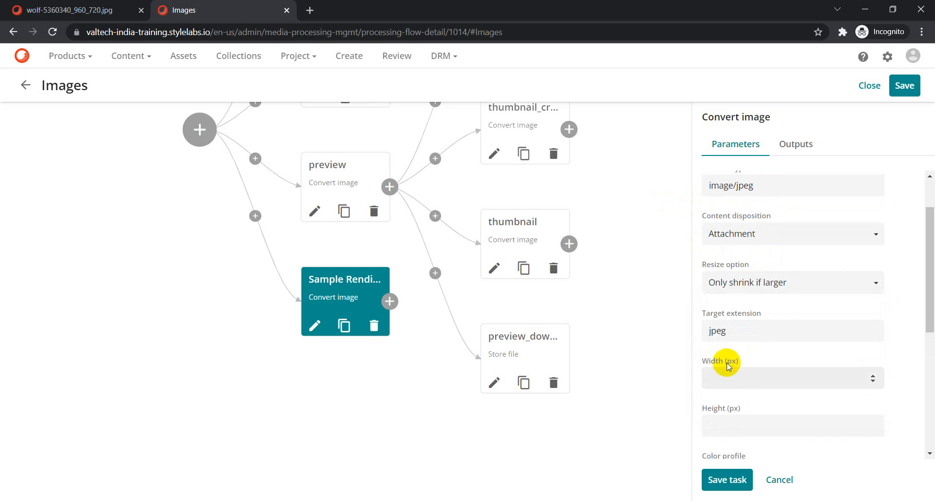
{"action": "left_click", "coordinate": [740, 385]}
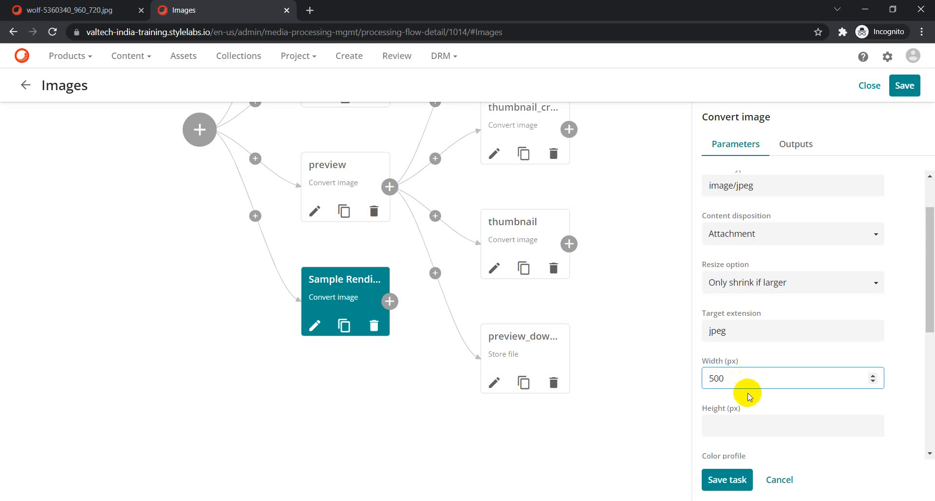
{"action": "left_click", "coordinate": [749, 425]}
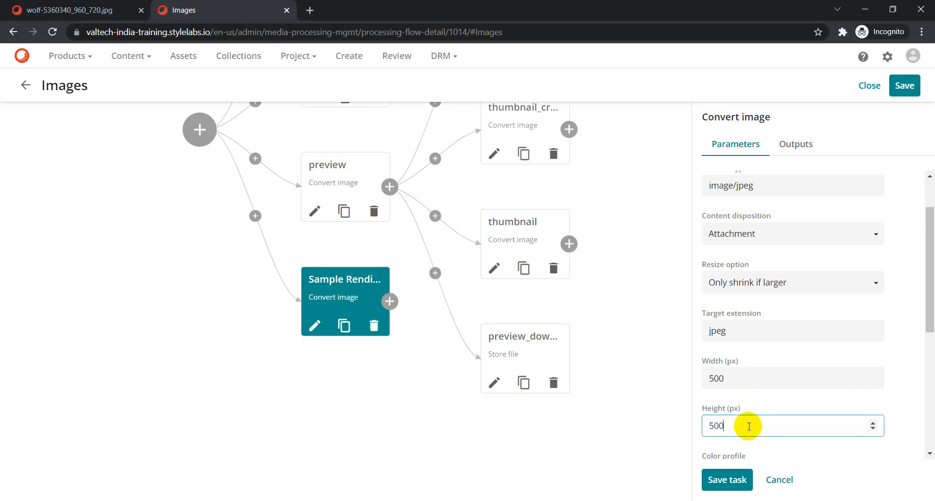
- Set the task's color profile to CMYK default and check its remaining parameters
{"action": "scroll", "coordinate": [789, 397], "scroll_direction": "down", "scroll_amount": 3}
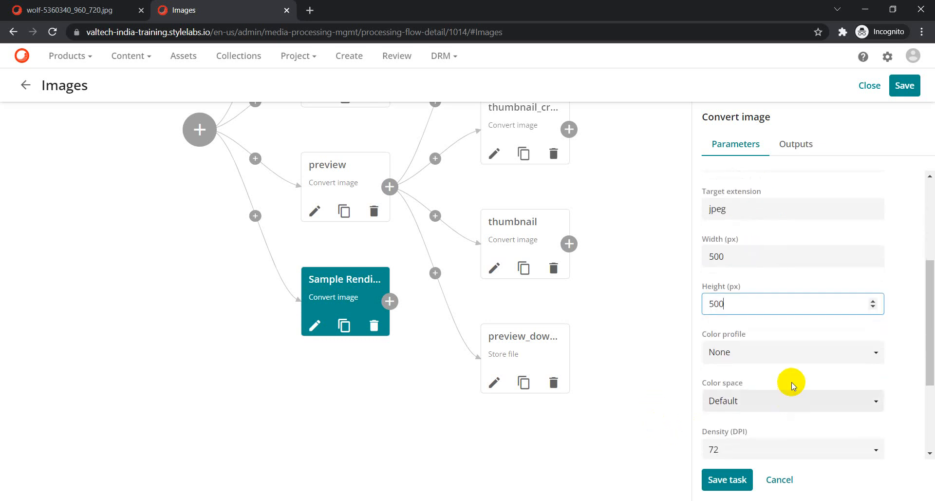
{"action": "scroll", "coordinate": [731, 353], "scroll_direction": "down", "scroll_amount": 1}
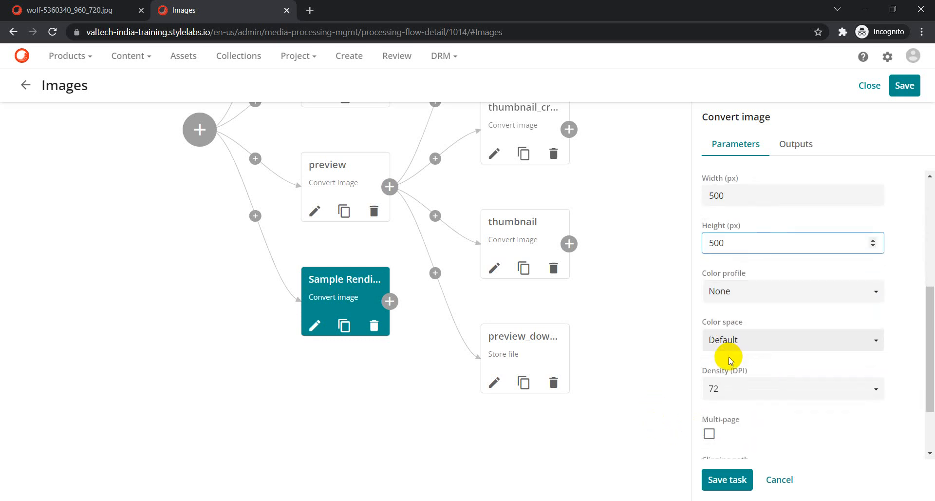
{"action": "left_click", "coordinate": [739, 298]}
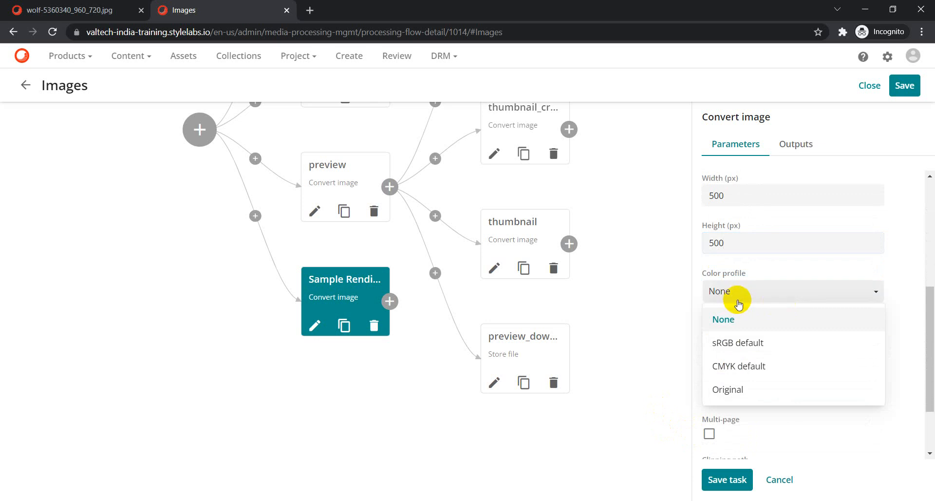
{"action": "left_click", "coordinate": [725, 373]}
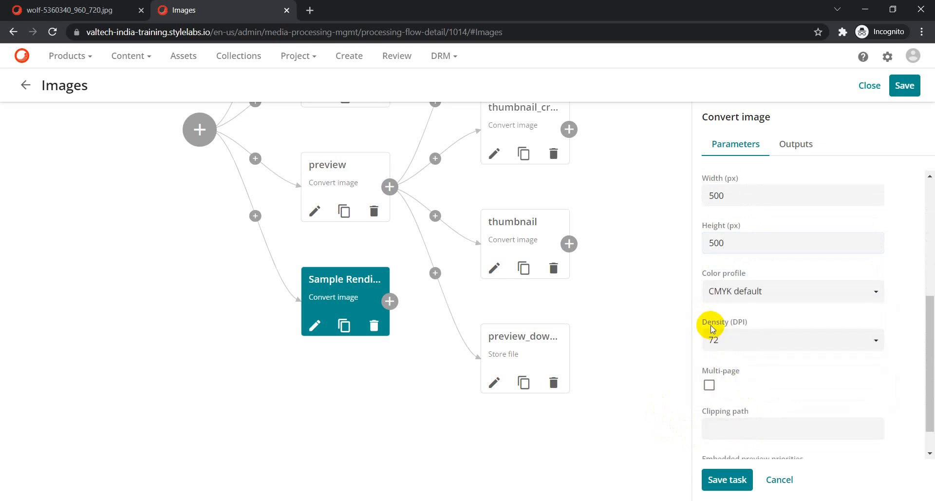
{"action": "scroll", "coordinate": [787, 403], "scroll_direction": "down", "scroll_amount": 1}
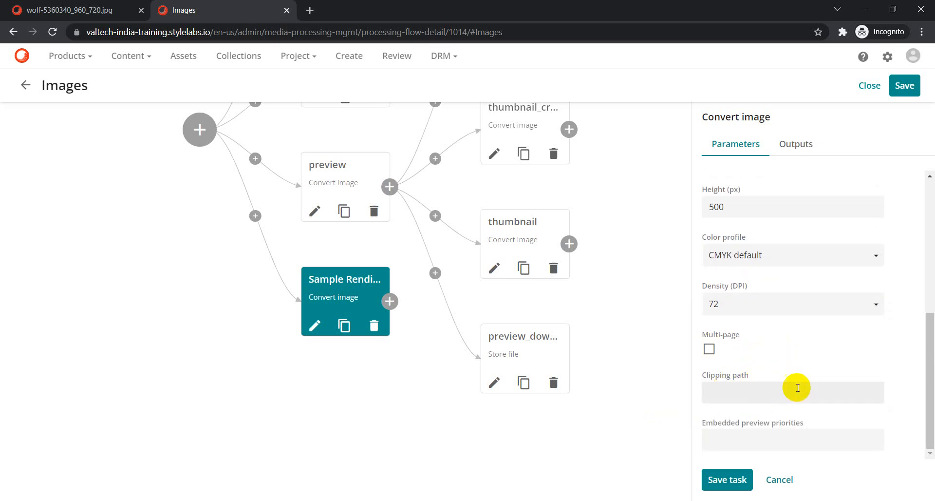
{"action": "scroll", "coordinate": [774, 389], "scroll_direction": "up", "scroll_amount": 3}
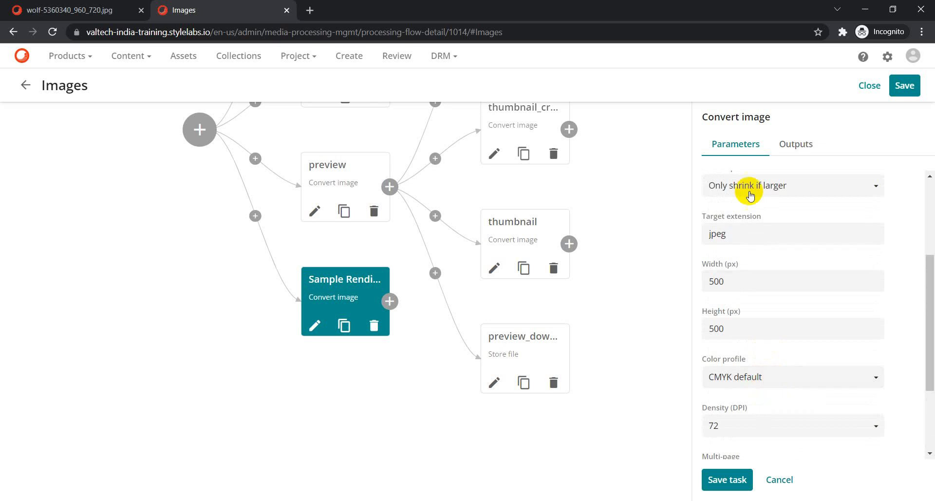
- Turn on output storage for the Sample Rendition task and start a new rendition link for it
{"action": "left_click", "coordinate": [801, 151]}
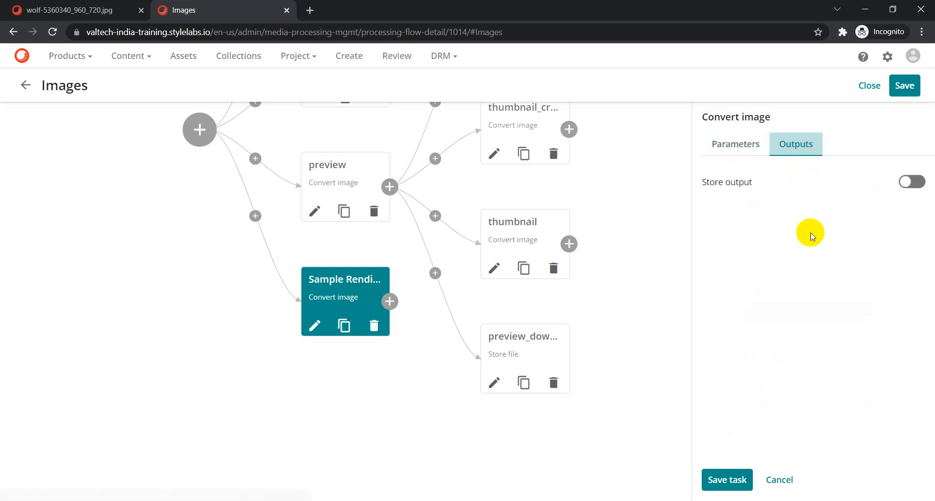
{"action": "left_click", "coordinate": [913, 184]}
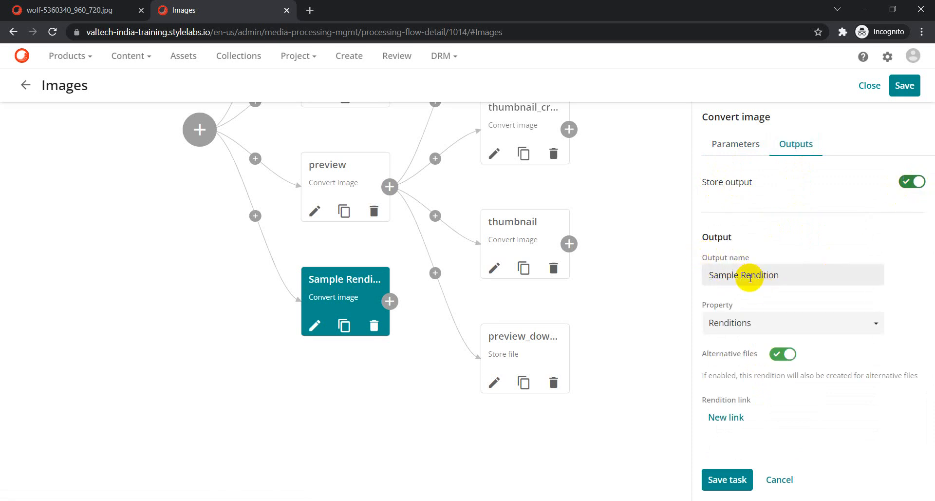
{"action": "left_click", "coordinate": [722, 420]}
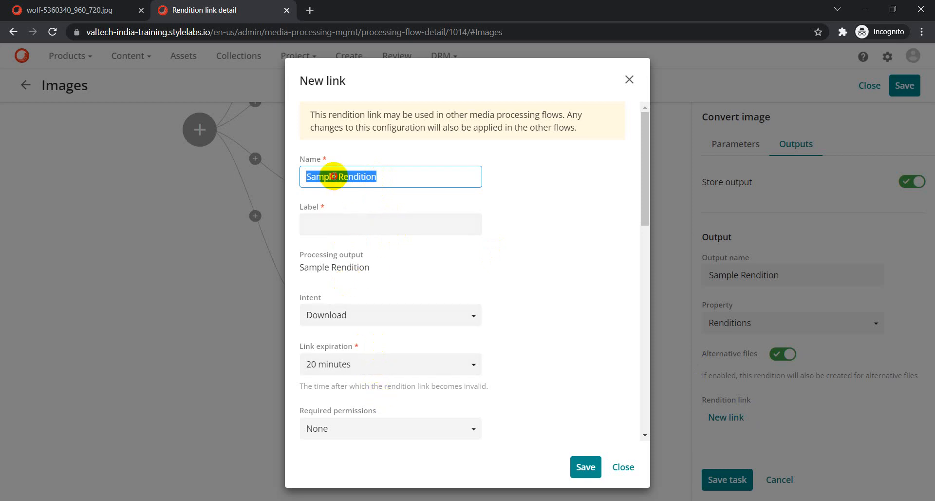
- Name the rendition link SampleRendition and label it Sample Rendition
{"action": "left_click", "coordinate": [338, 176]}
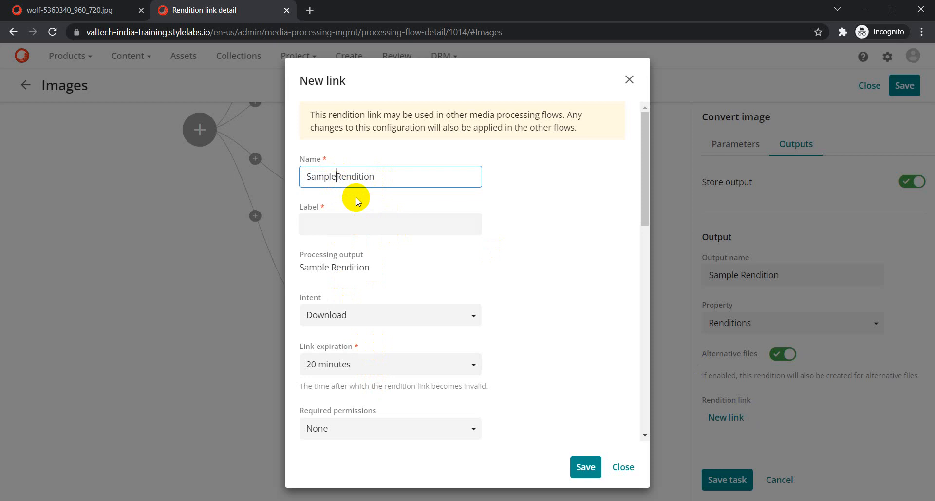
{"action": "key", "text": "ctrl+a"}
{"action": "key", "text": "ctrl+c"}
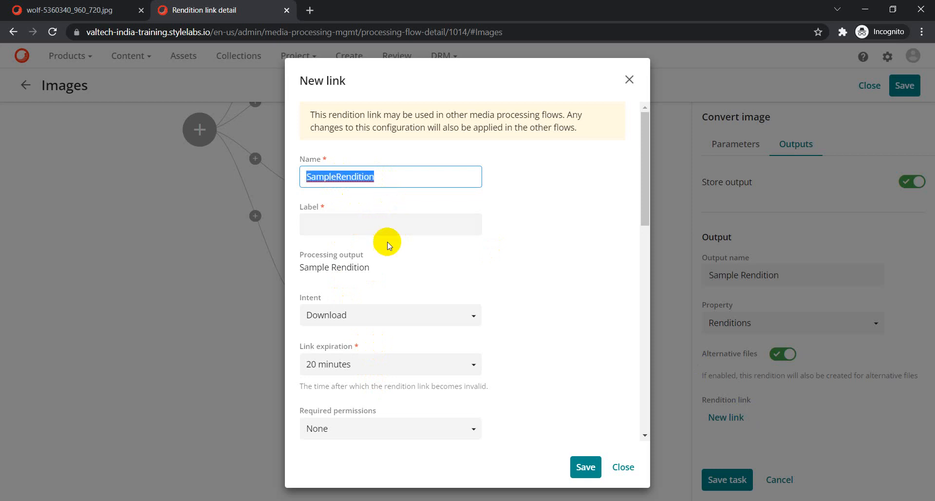
{"action": "left_click", "coordinate": [343, 227]}
{"action": "key", "text": "ctrl+v"}
{"action": "left_click", "coordinate": [337, 224]}
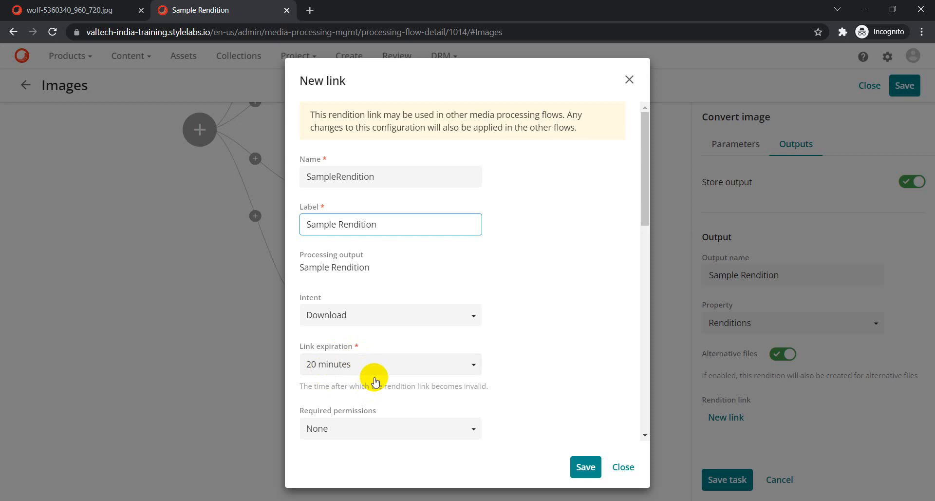
- Set the rendition link's intended area of use to Download and Public links
{"action": "scroll", "coordinate": [438, 385], "scroll_direction": "down", "scroll_amount": 1}
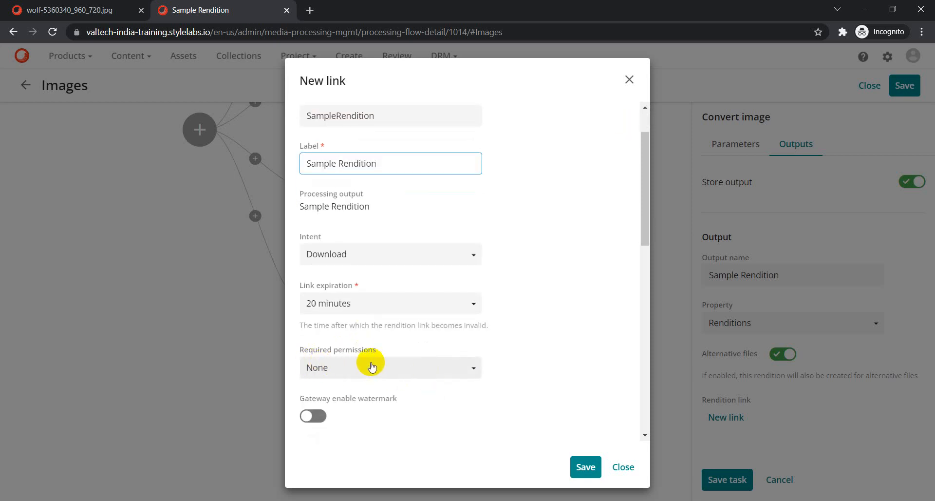
{"action": "scroll", "coordinate": [498, 354], "scroll_direction": "down", "scroll_amount": 1}
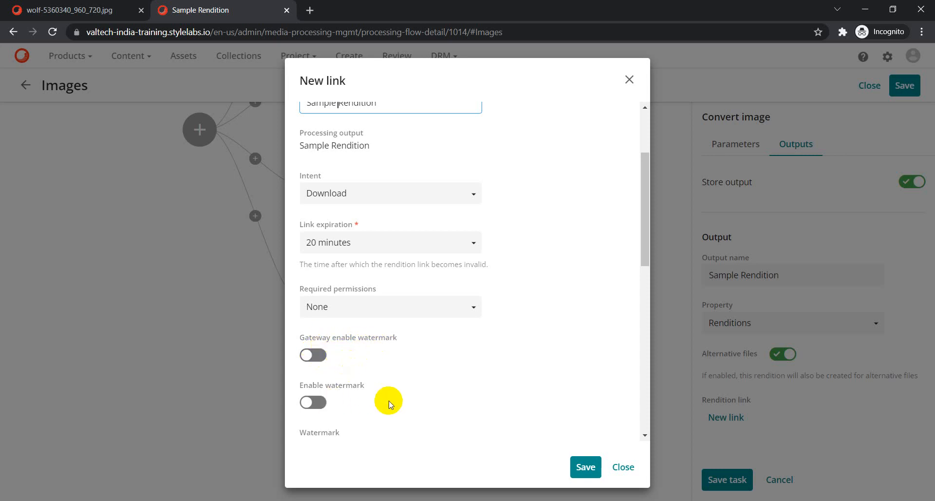
{"action": "scroll", "coordinate": [389, 402], "scroll_direction": "down", "scroll_amount": 2}
{"action": "scroll", "coordinate": [390, 402], "scroll_direction": "down", "scroll_amount": 1}
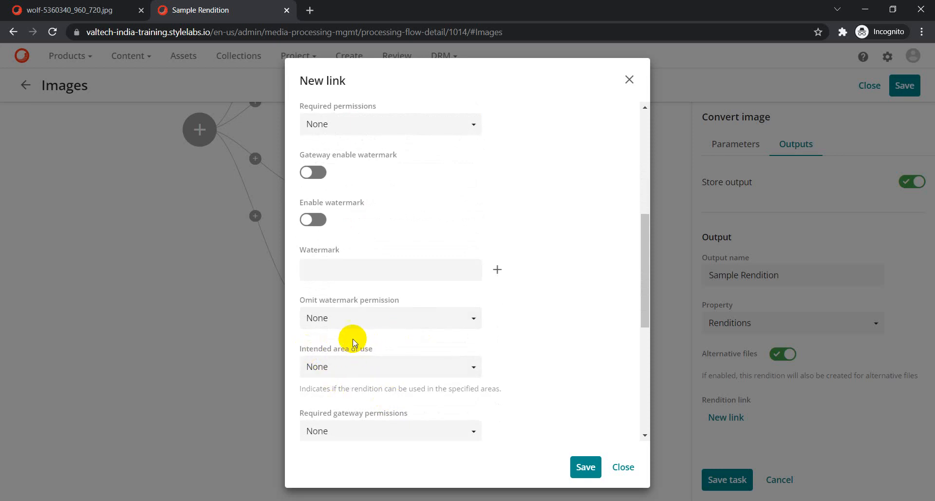
{"action": "left_click", "coordinate": [473, 369]}
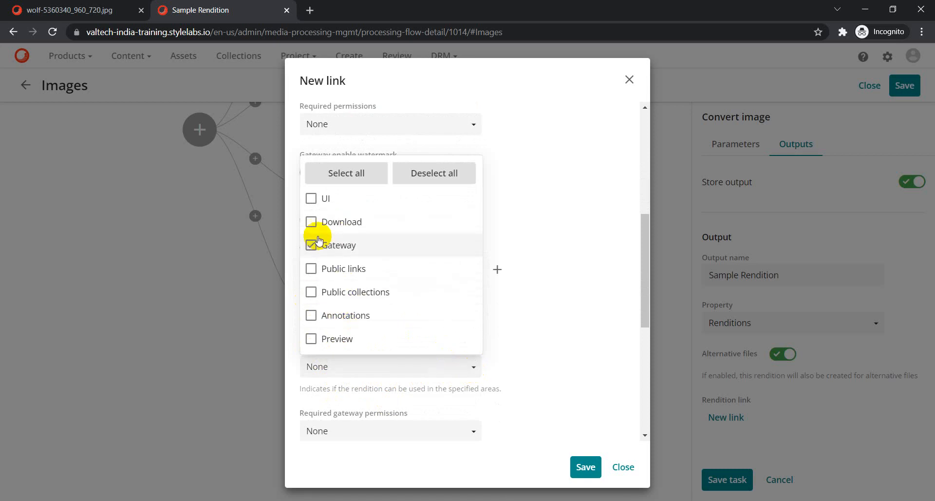
{"action": "left_click", "coordinate": [311, 222]}
{"action": "left_click", "coordinate": [309, 270]}
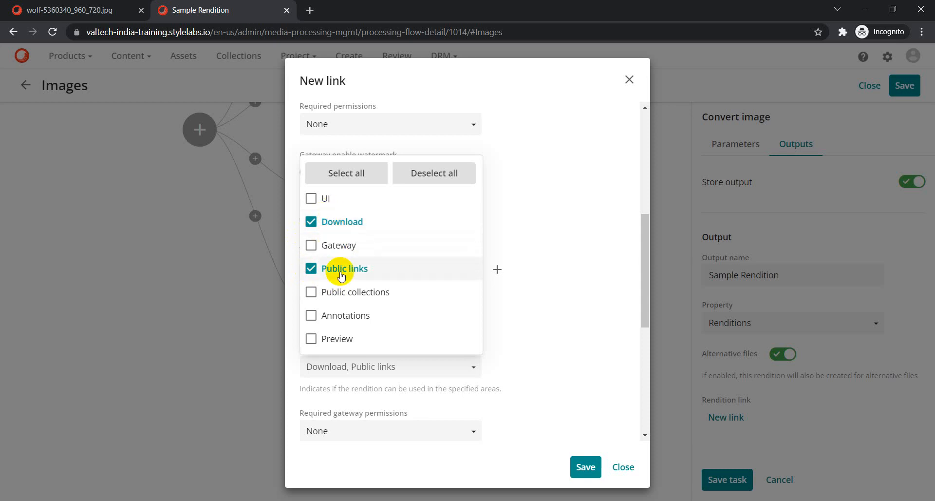
{"action": "left_click", "coordinate": [507, 292]}
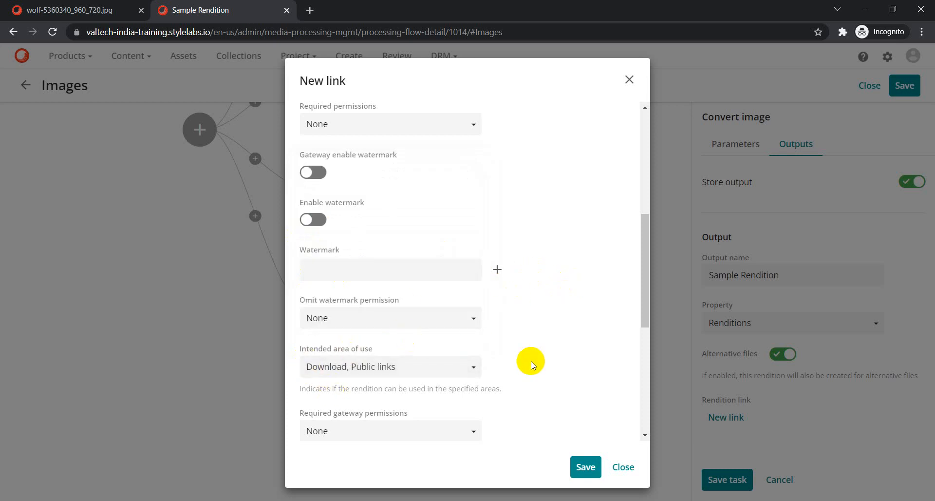
- Check the link's remaining settings, then save the rendition link, the Sample Rendition task and the Images flow
{"action": "scroll", "coordinate": [531, 366], "scroll_direction": "down", "scroll_amount": 3}
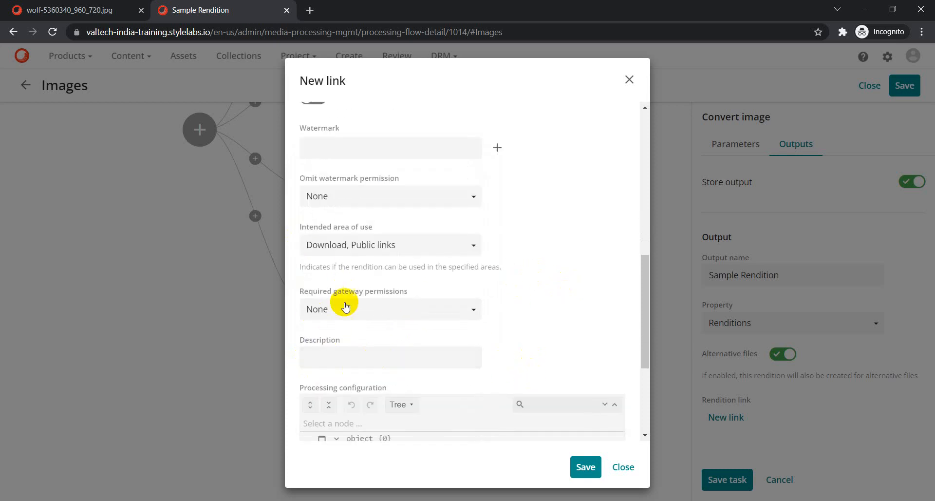
{"action": "scroll", "coordinate": [443, 353], "scroll_direction": "down", "scroll_amount": 3}
{"action": "scroll", "coordinate": [441, 351], "scroll_direction": "up", "scroll_amount": 6}
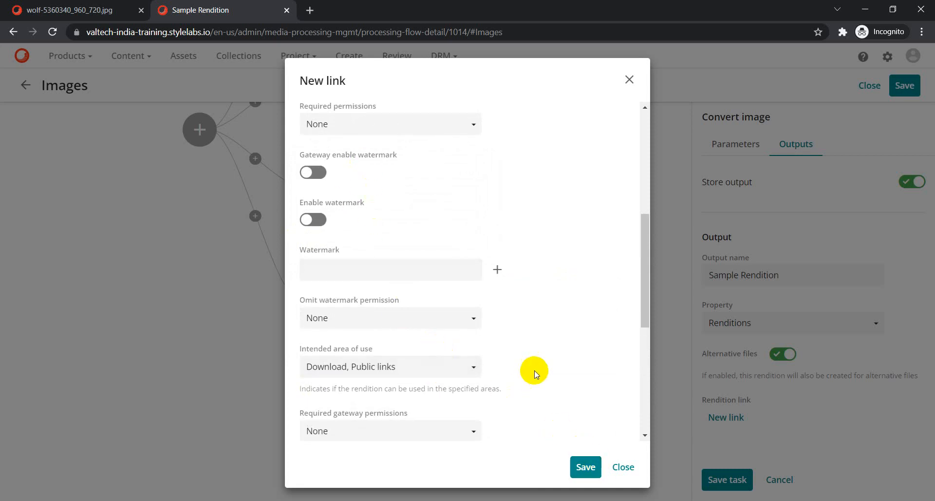
{"action": "left_click", "coordinate": [588, 469]}
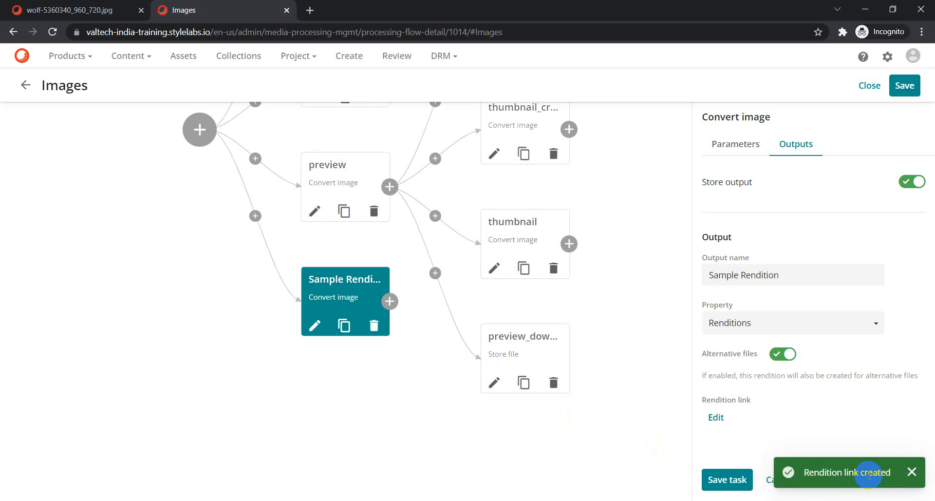
{"action": "left_click", "coordinate": [724, 485]}
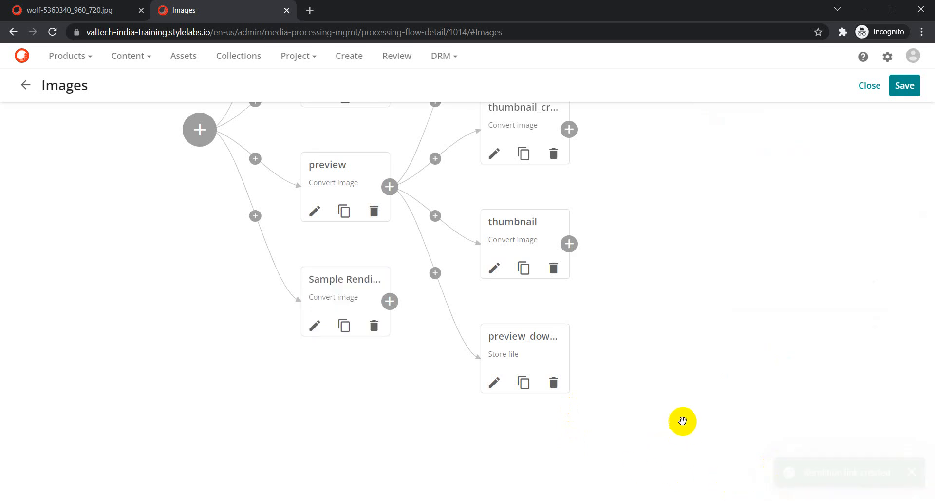
{"action": "left_click", "coordinate": [904, 89]}
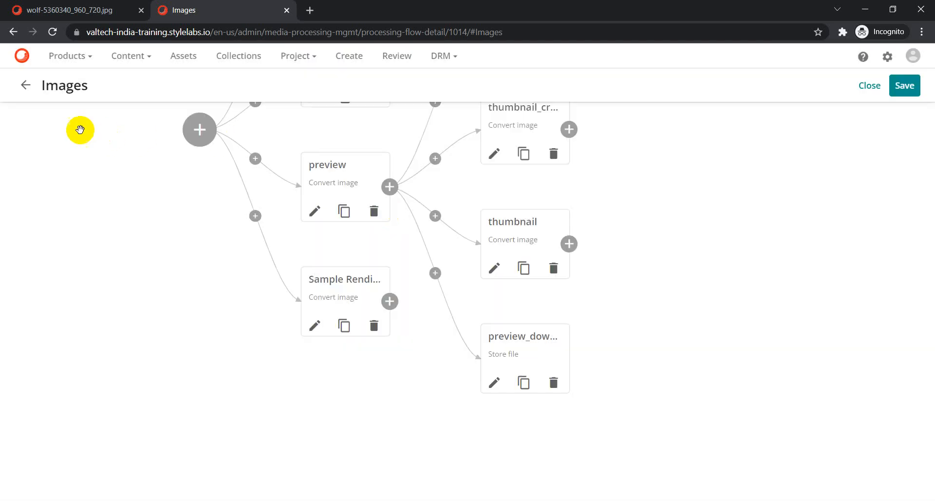
- Return to the media processing overview and publish the changes to the Content set
{"action": "left_click", "coordinate": [25, 87]}
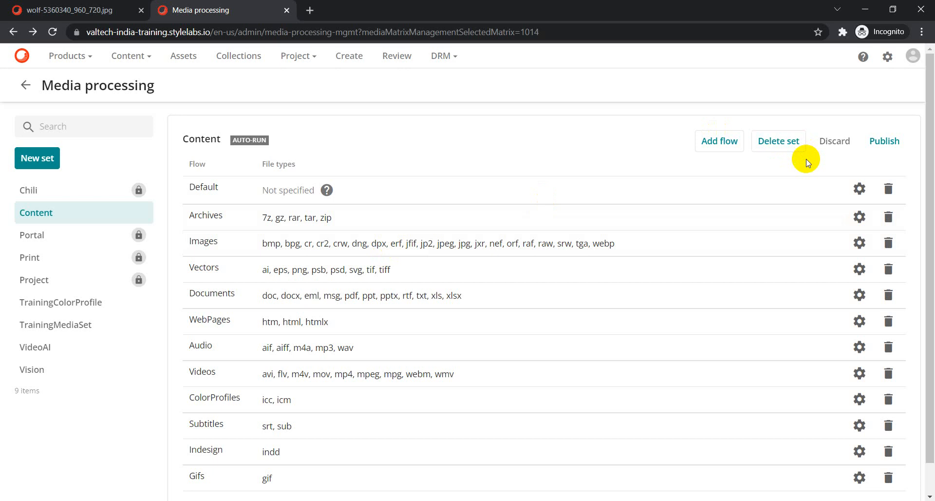
{"action": "left_click", "coordinate": [889, 144]}
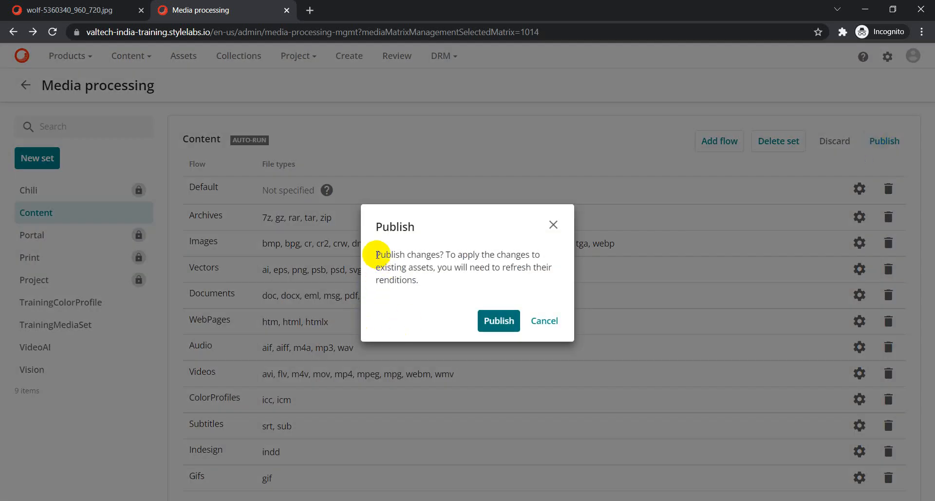
{"action": "left_click_drag", "start_coordinate": [378, 254], "coordinate": [504, 254]}
{"action": "left_click", "coordinate": [524, 267]}
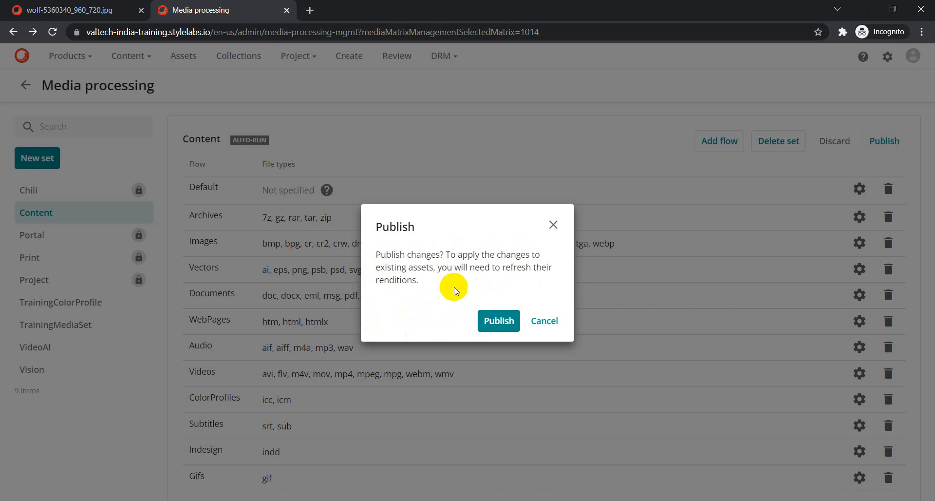
{"action": "left_click", "coordinate": [502, 321]}
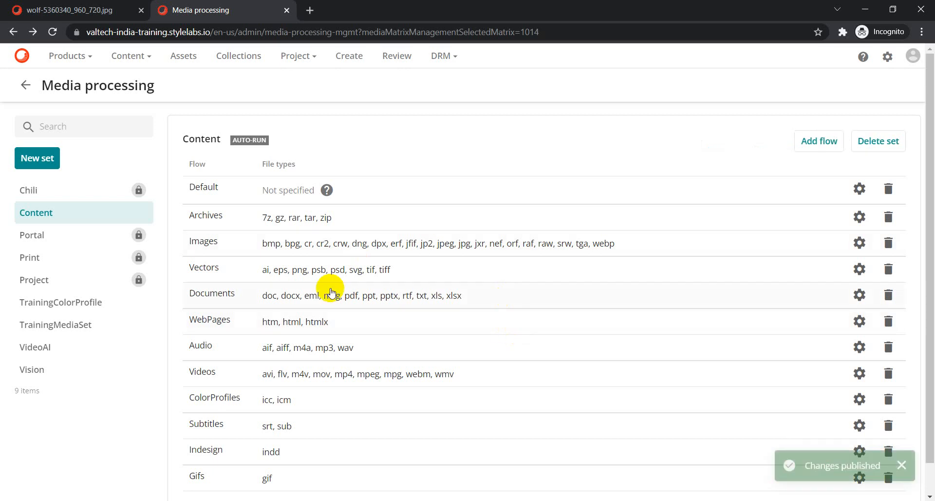
- Open the wolf image asset and check both pages of its renditions list for the new rendition
{"action": "left_click", "coordinate": [76, 9]}
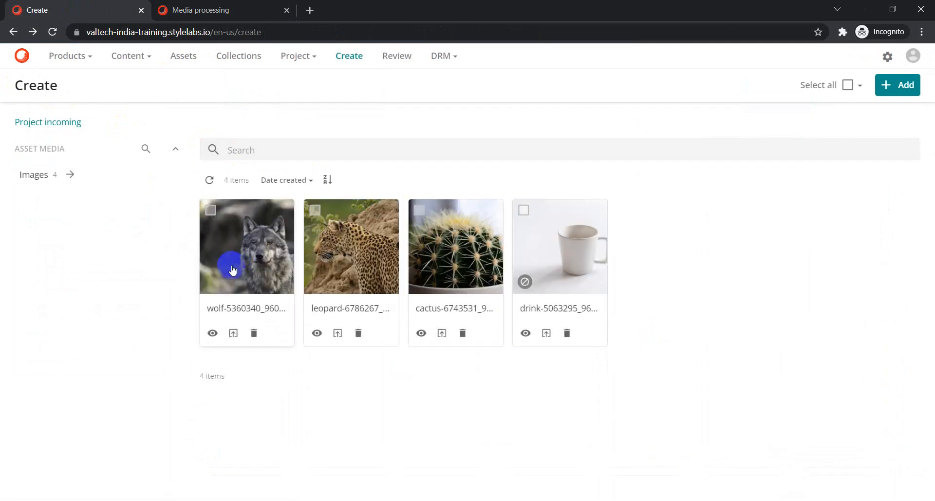
{"action": "left_click", "coordinate": [240, 261]}
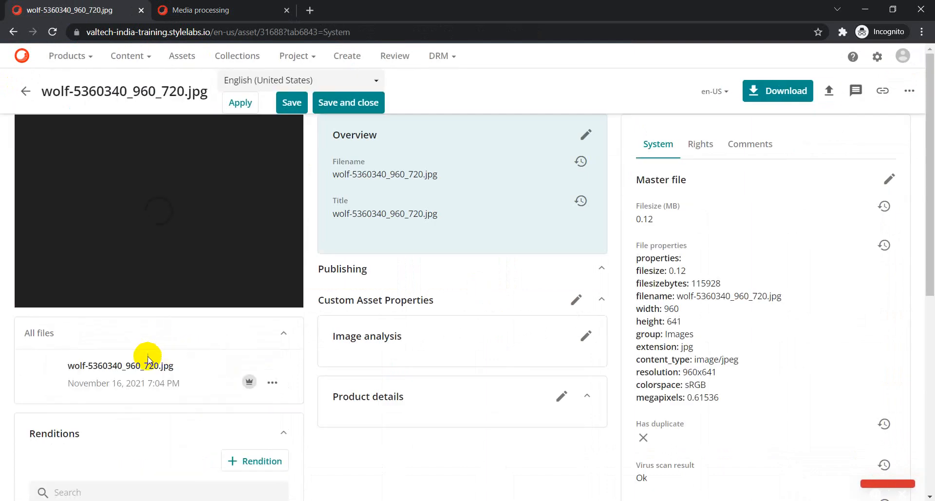
{"action": "scroll", "coordinate": [146, 359], "scroll_direction": "down", "scroll_amount": 4}
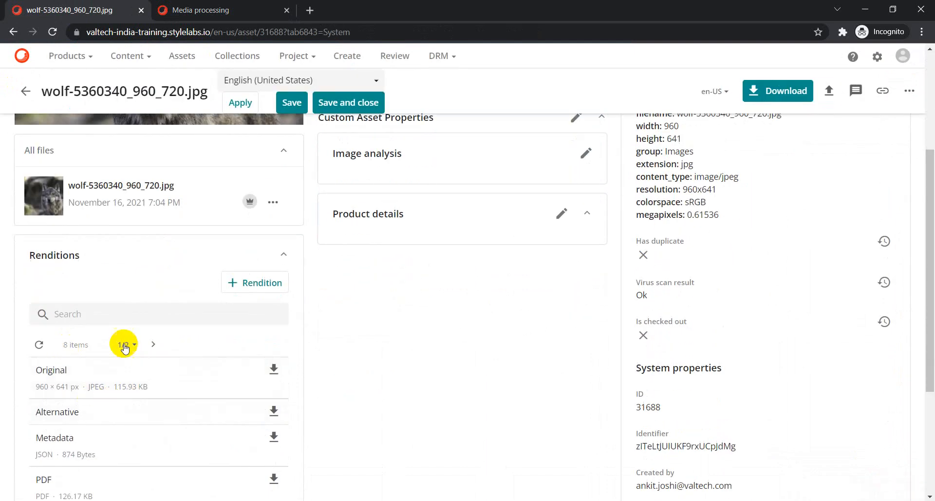
{"action": "scroll", "coordinate": [159, 350], "scroll_direction": "down", "scroll_amount": 3}
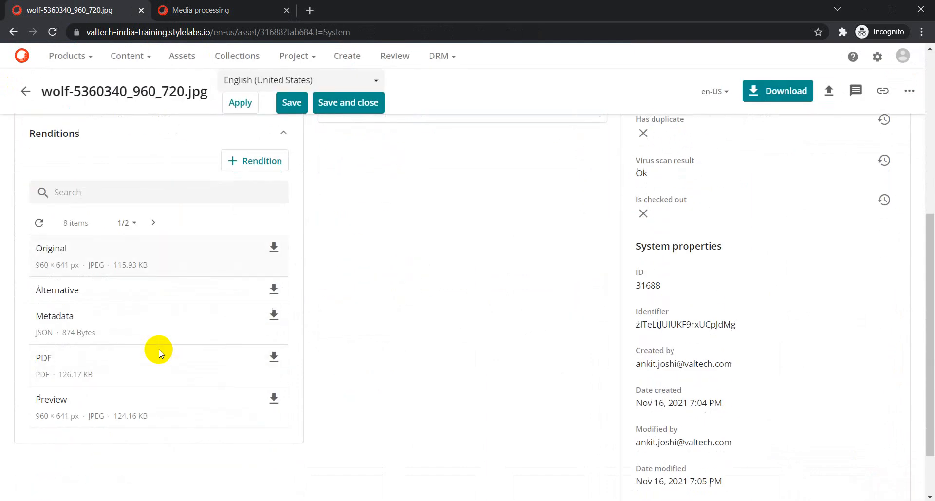
{"action": "left_click", "coordinate": [153, 222]}
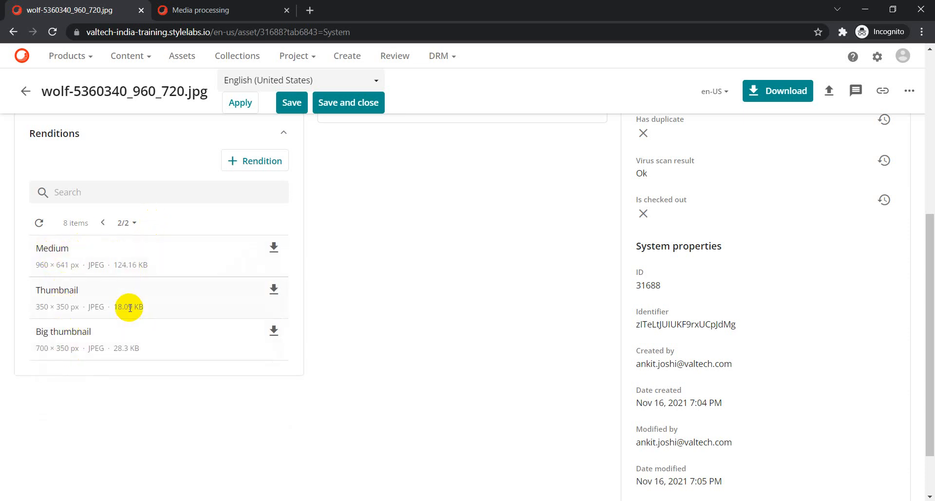
- Return to the Create page and submit a renditions refresh for the wolf image
{"action": "left_click", "coordinate": [25, 91]}
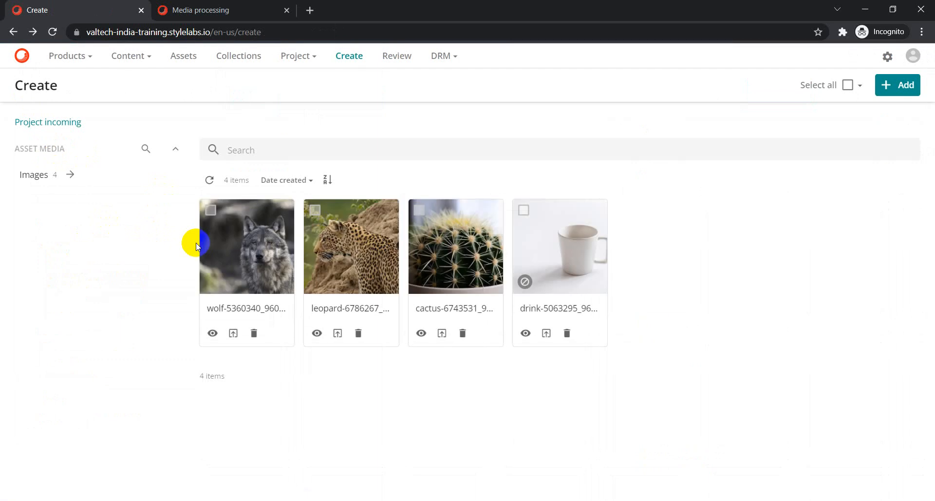
{"action": "left_click", "coordinate": [211, 210]}
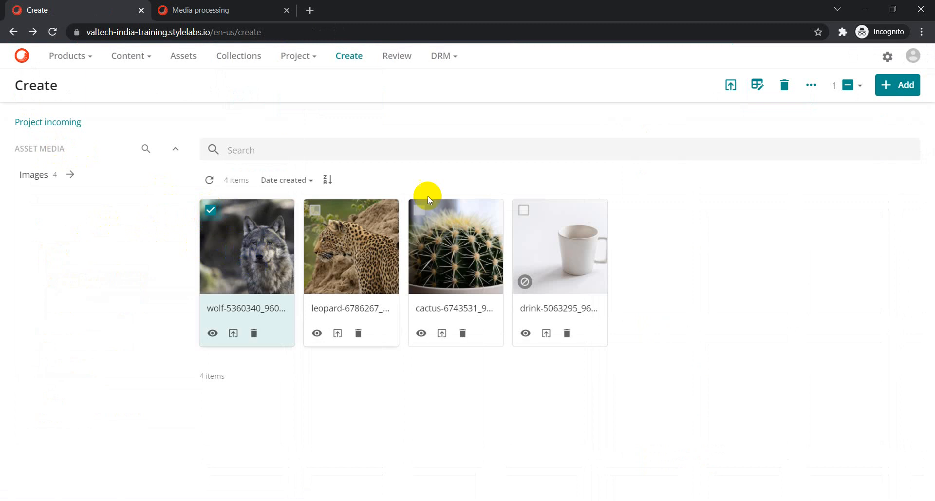
{"action": "left_click", "coordinate": [810, 88]}
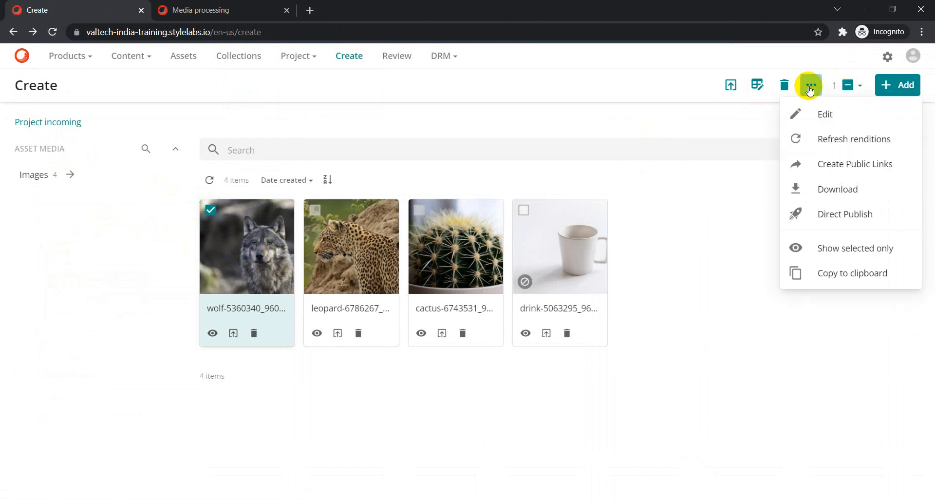
{"action": "left_click", "coordinate": [845, 142]}
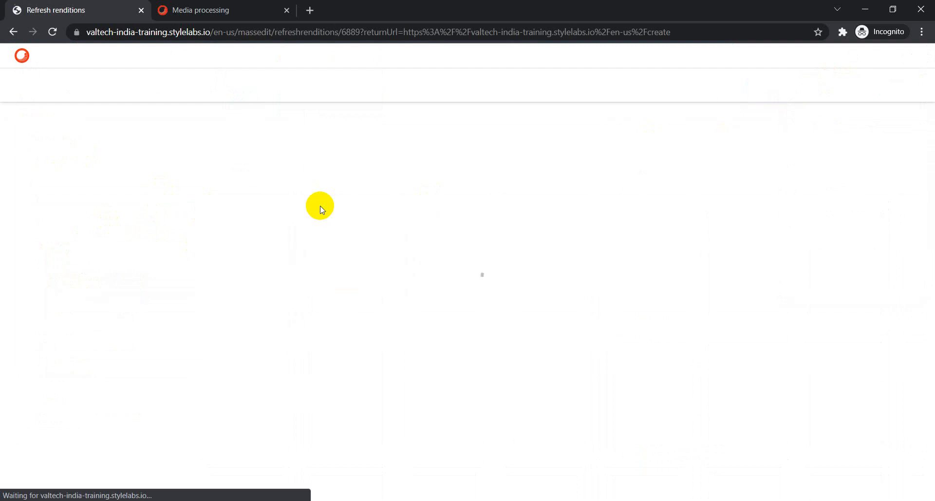
{"action": "left_click", "coordinate": [335, 126]}
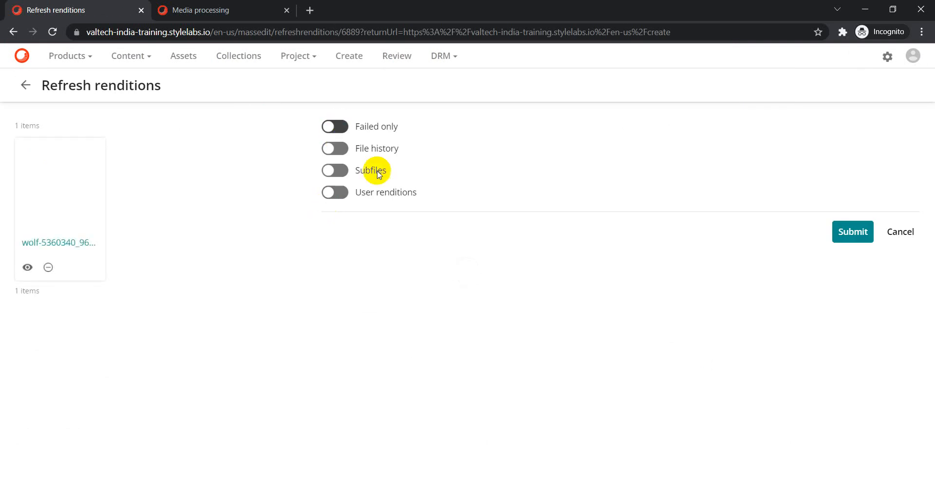
{"action": "left_click", "coordinate": [852, 229]}
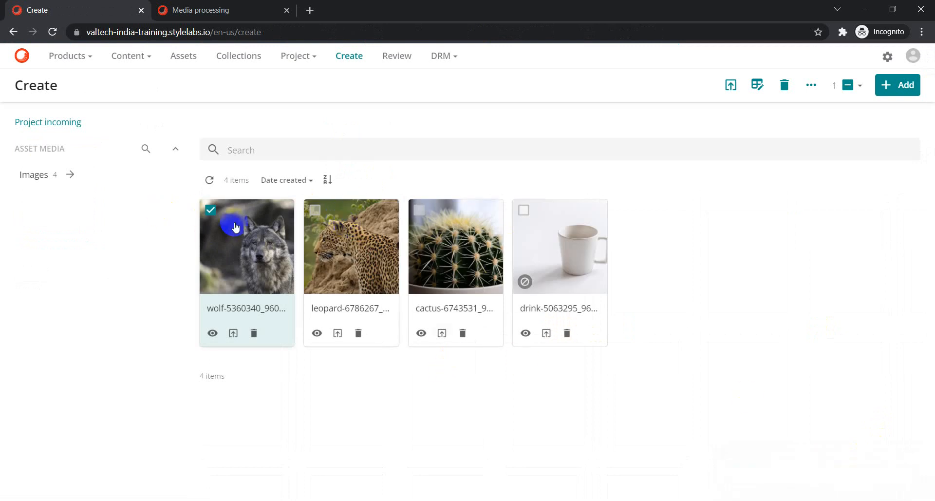
- Refresh the asset list, deselect the wolf image and open its asset page
{"action": "left_click", "coordinate": [211, 181]}
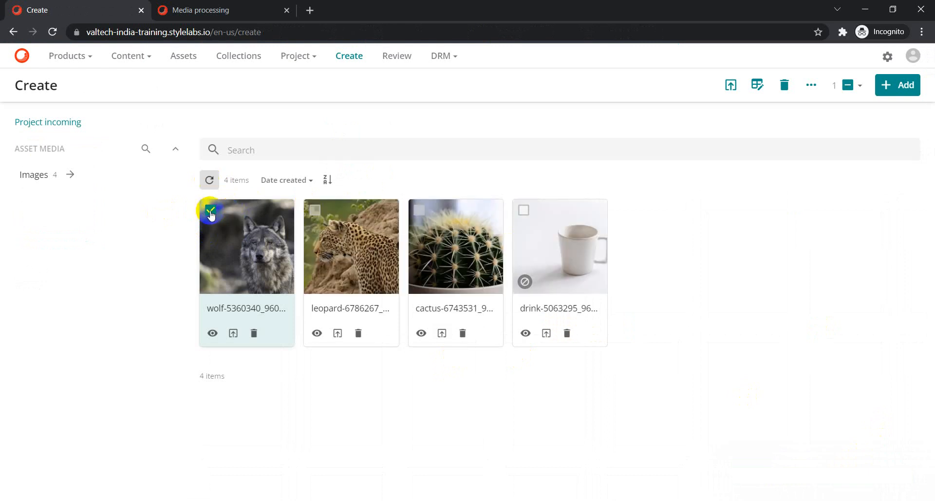
{"action": "left_click", "coordinate": [210, 210]}
{"action": "left_click", "coordinate": [258, 247]}
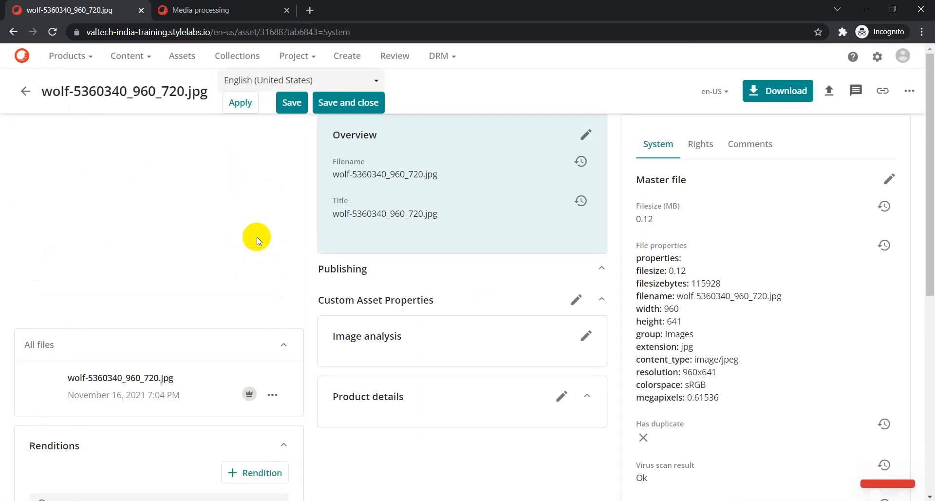
- Check both pages of the wolf image's renditions list for the Sample Rendition
{"action": "scroll", "coordinate": [257, 247], "scroll_direction": "down", "scroll_amount": 5}
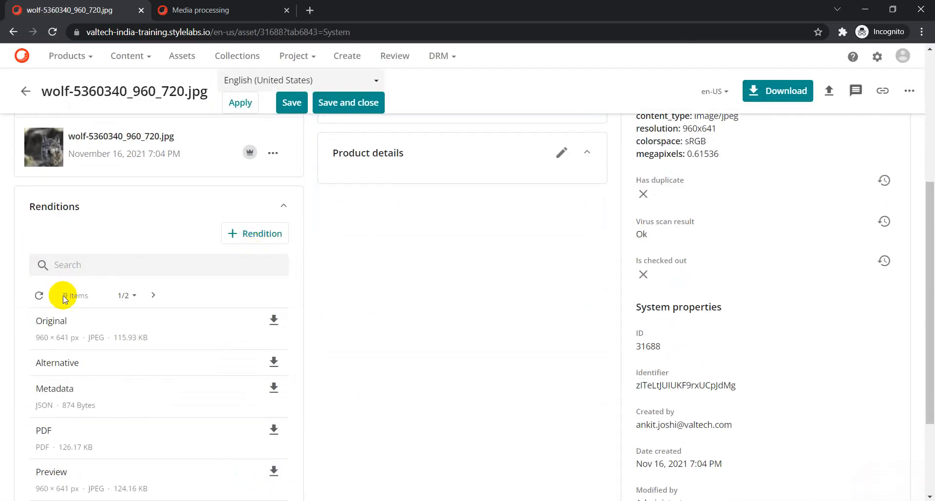
{"action": "left_click_drag", "start_coordinate": [65, 295], "coordinate": [104, 296]}
{"action": "scroll", "coordinate": [139, 322], "scroll_direction": "down", "scroll_amount": 2}
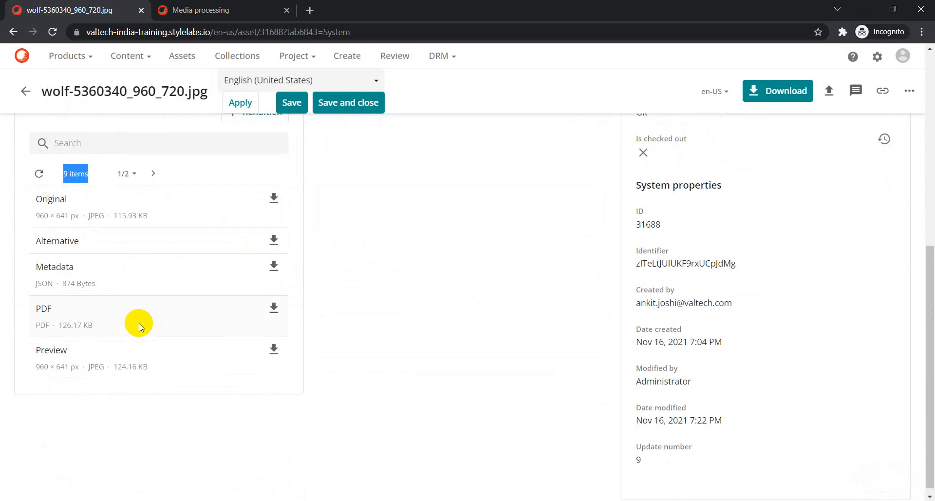
{"action": "scroll", "coordinate": [139, 323], "scroll_direction": "up", "scroll_amount": 1}
{"action": "left_click", "coordinate": [153, 233]}
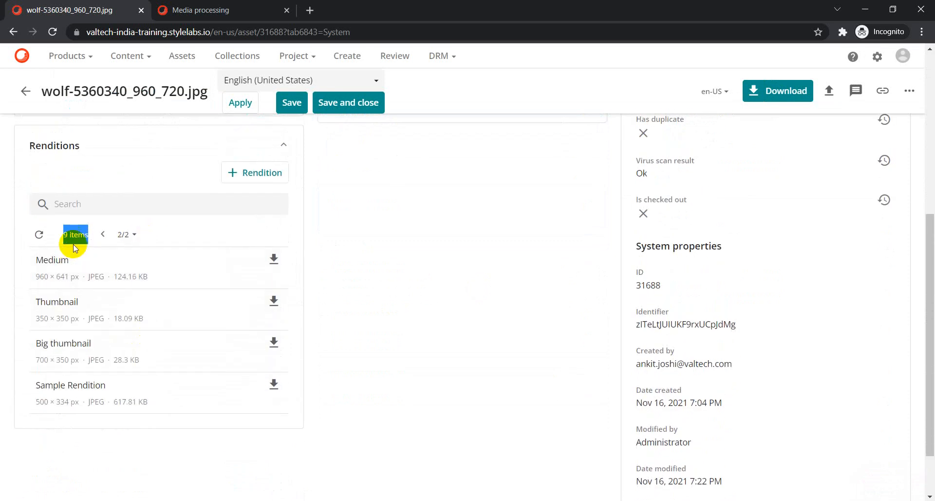
{"action": "left_click_drag", "start_coordinate": [39, 382], "coordinate": [99, 386]}
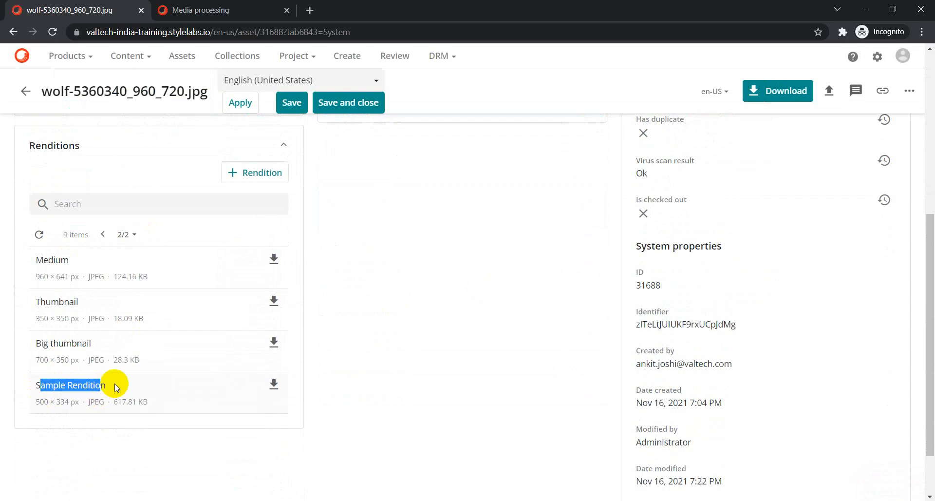
- Download the wolf image's Sample Rendition and dismiss the browser's download bar
{"action": "left_click", "coordinate": [125, 453]}
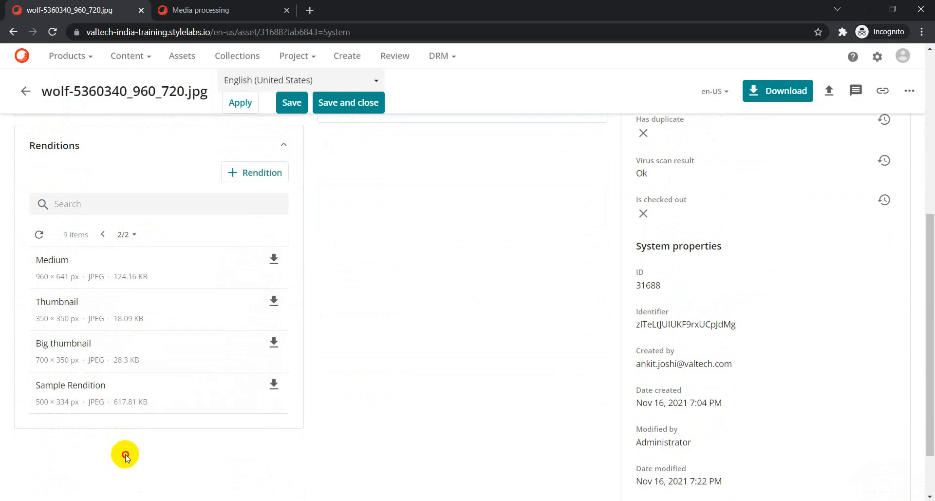
{"action": "left_click", "coordinate": [273, 385]}
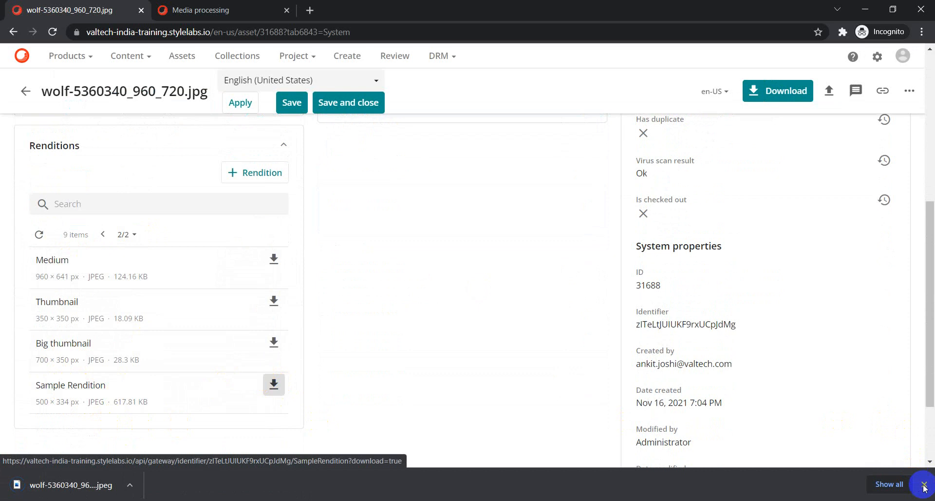
{"action": "left_click", "coordinate": [924, 485]}
- Check all download options of the wolf asset for the Sample Rendition, then close the list without downloading
{"action": "scroll", "coordinate": [417, 299], "scroll_direction": "up", "scroll_amount": 4}
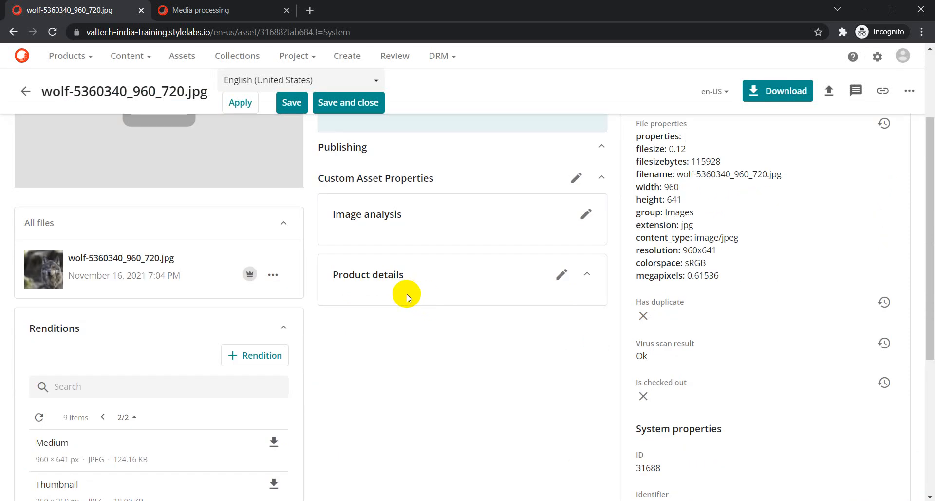
{"action": "scroll", "coordinate": [537, 369], "scroll_direction": "up", "scroll_amount": 3}
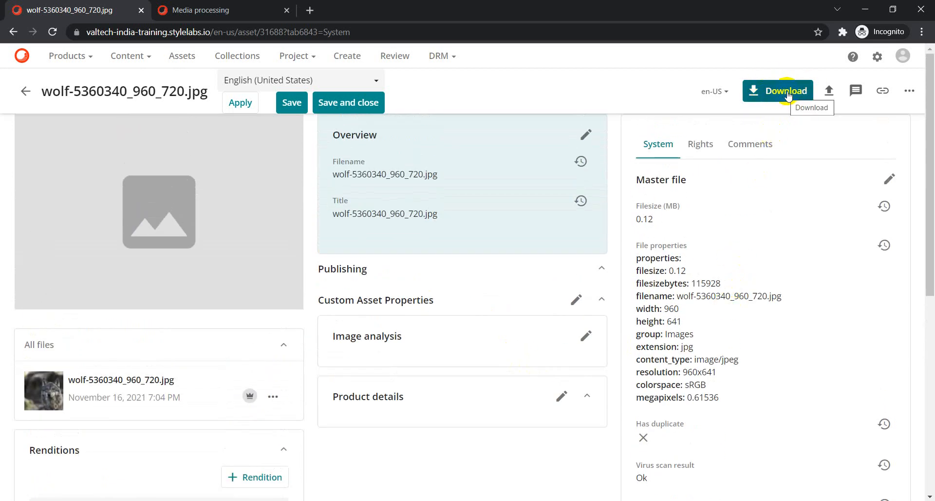
{"action": "left_click", "coordinate": [785, 95]}
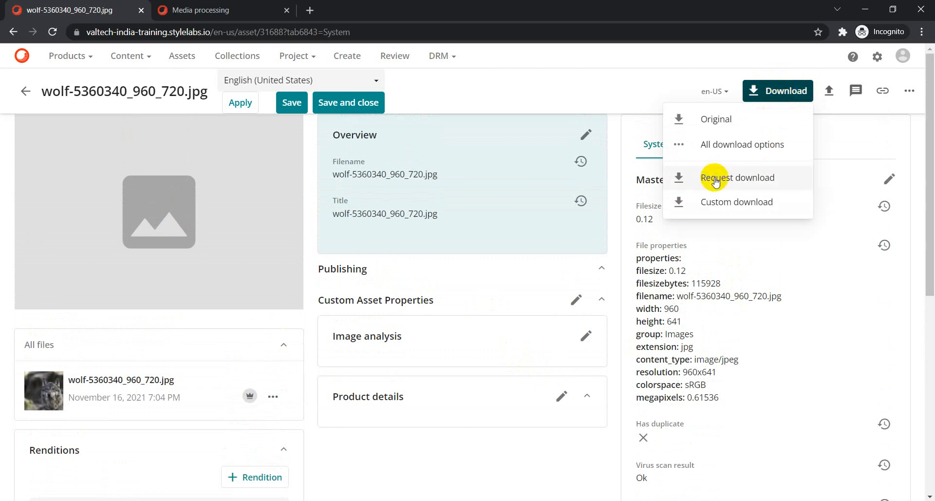
{"action": "left_click", "coordinate": [758, 144]}
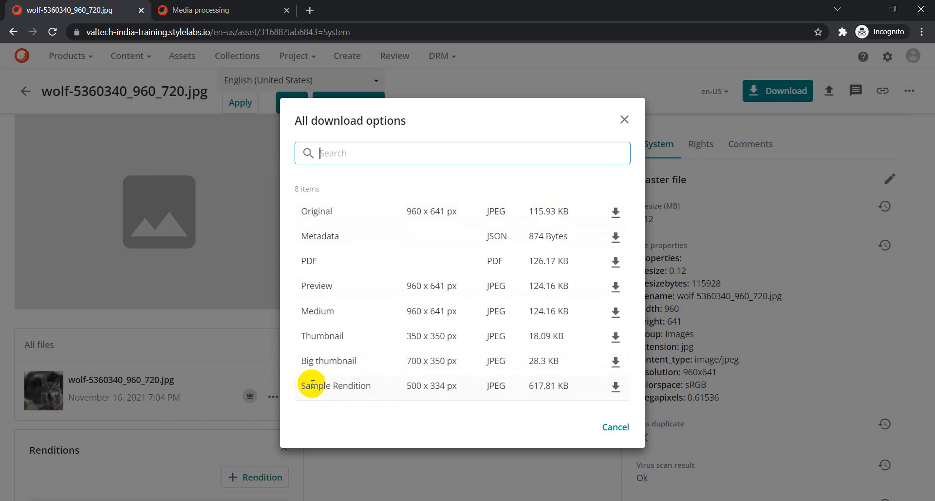
{"action": "left_click_drag", "start_coordinate": [307, 386], "coordinate": [354, 385]}
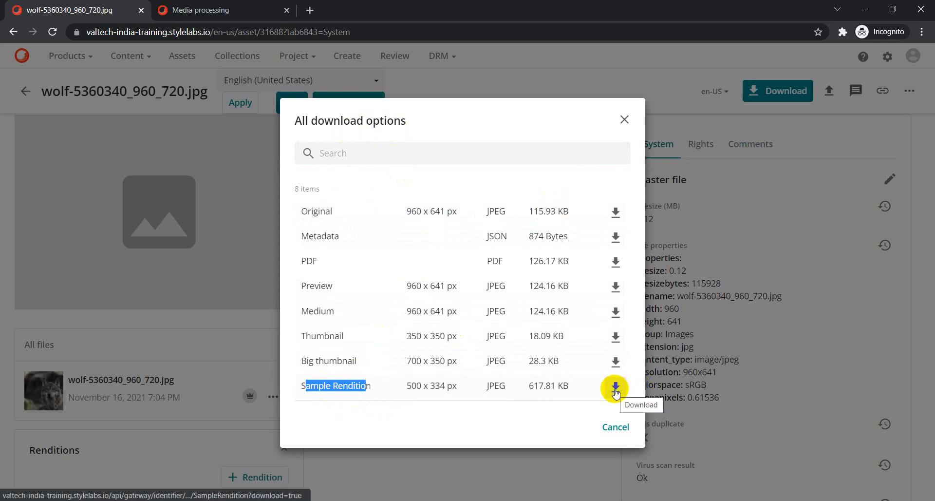
{"action": "left_click", "coordinate": [625, 432]}
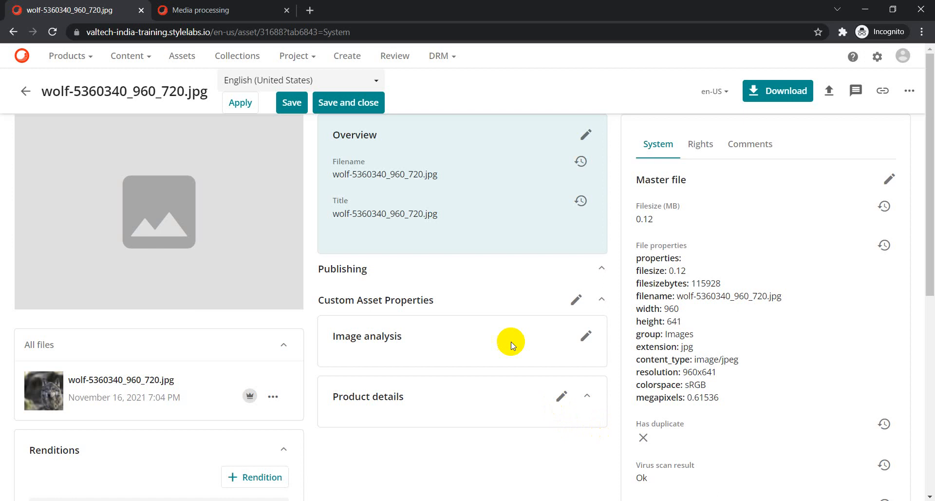
- Reload the wolf asset page and start a new public link for the image
{"action": "left_click", "coordinate": [910, 92]}
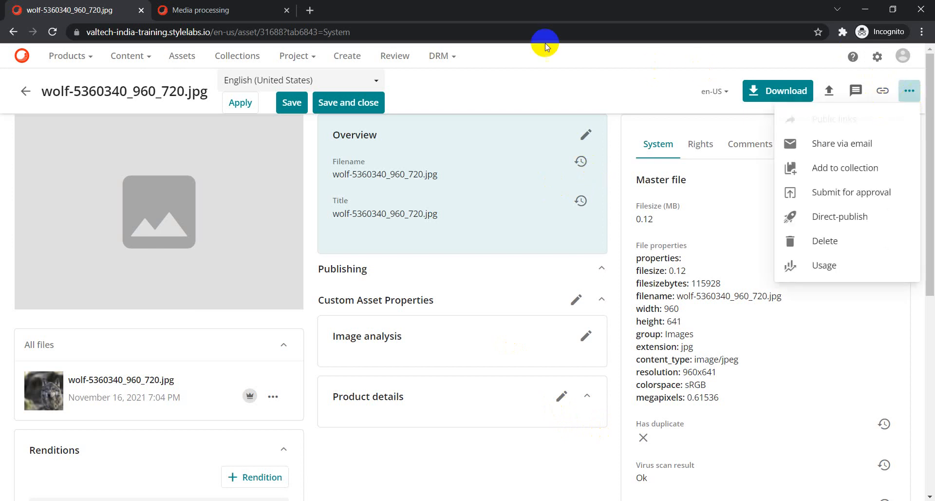
{"action": "left_click", "coordinate": [528, 31]}
{"action": "key", "text": "Return"}
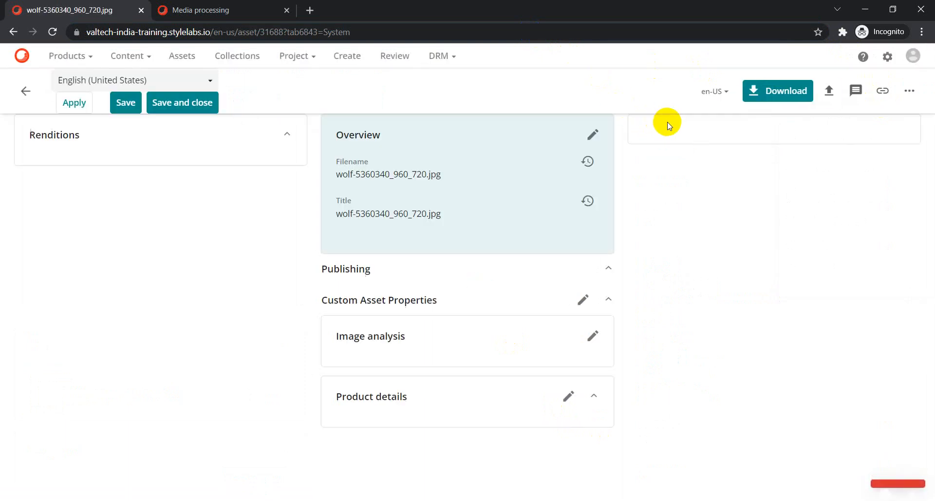
{"action": "left_click", "coordinate": [916, 93]}
{"action": "left_click", "coordinate": [829, 120]}
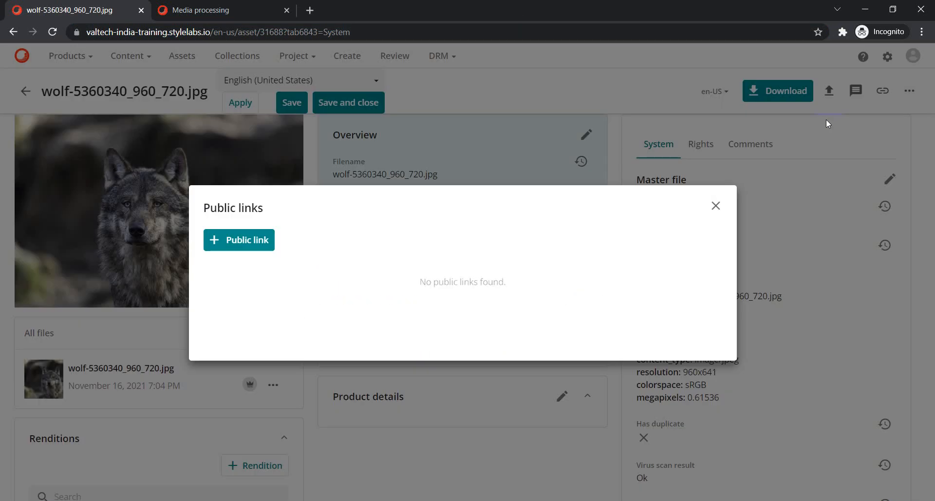
{"action": "left_click", "coordinate": [244, 241]}
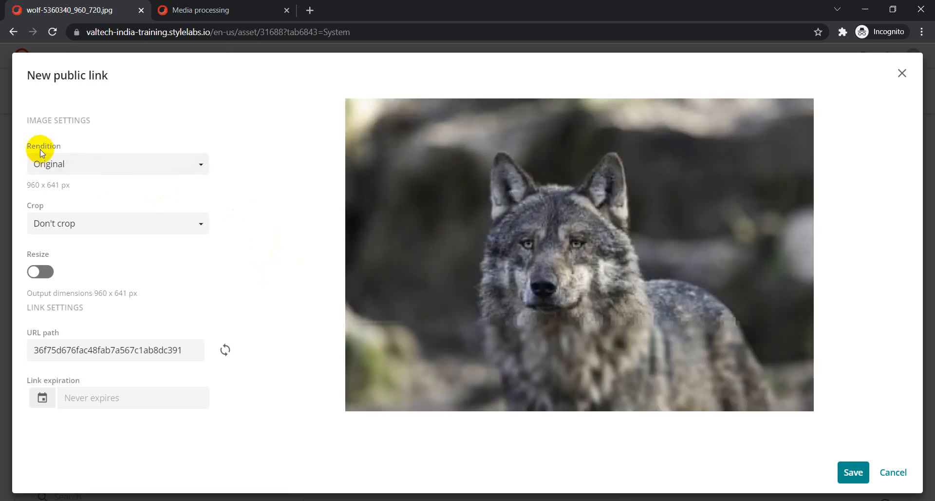
- Compare the Sample Rendition and Preview renditions in the new public link, then discard the link and close the public links dialog
{"action": "left_click", "coordinate": [103, 165]}
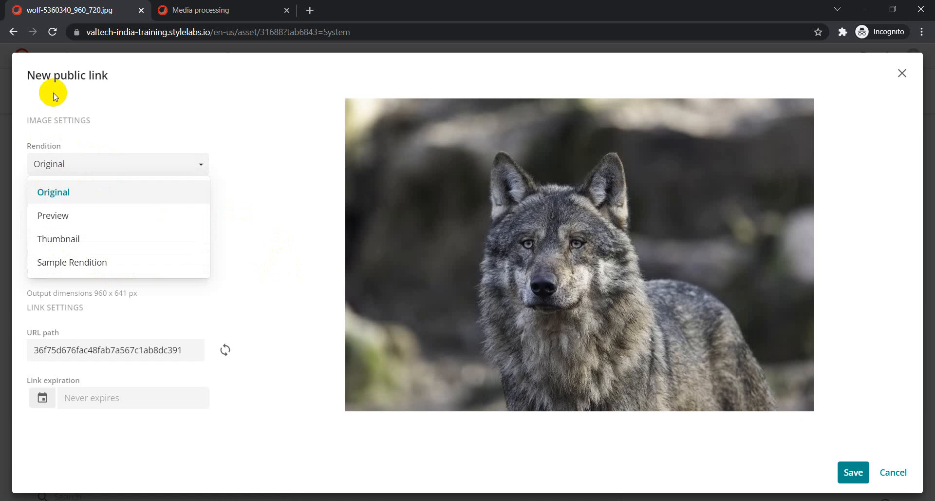
{"action": "left_click", "coordinate": [86, 263]}
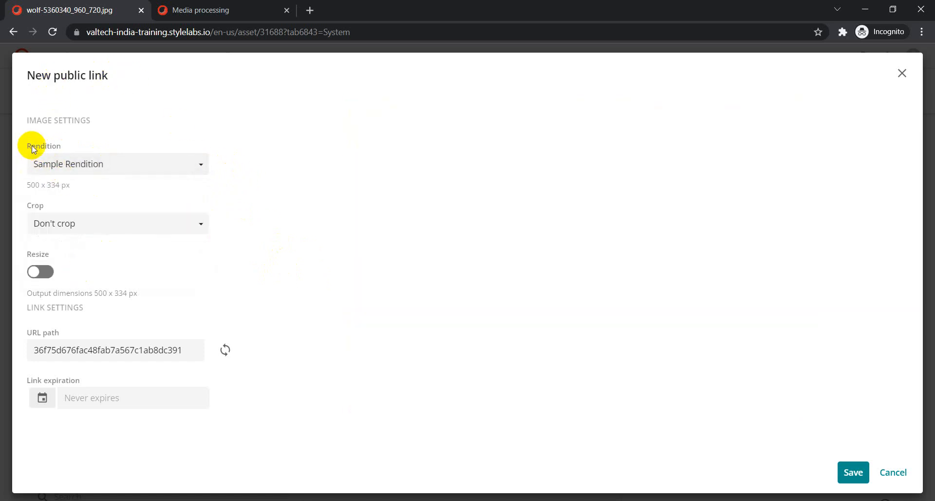
{"action": "left_click", "coordinate": [95, 175]}
{"action": "left_click", "coordinate": [83, 213]}
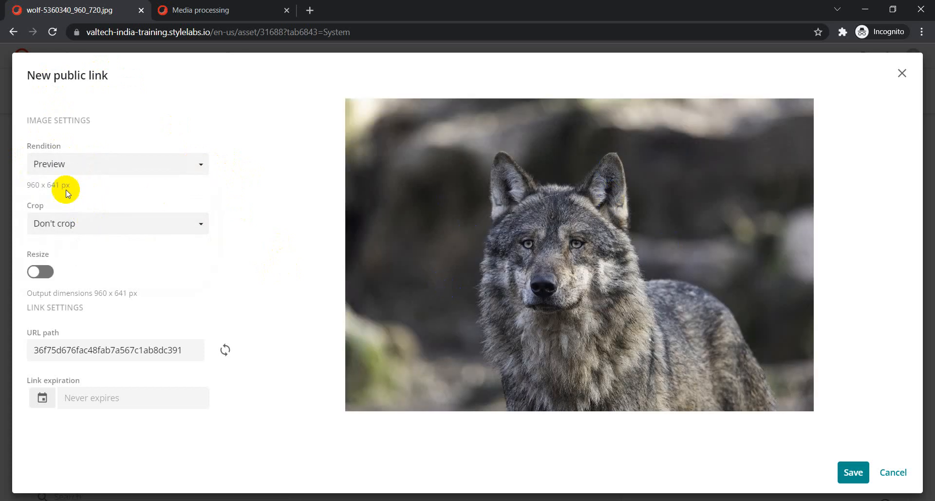
{"action": "left_click", "coordinate": [75, 168]}
{"action": "left_click", "coordinate": [82, 261]}
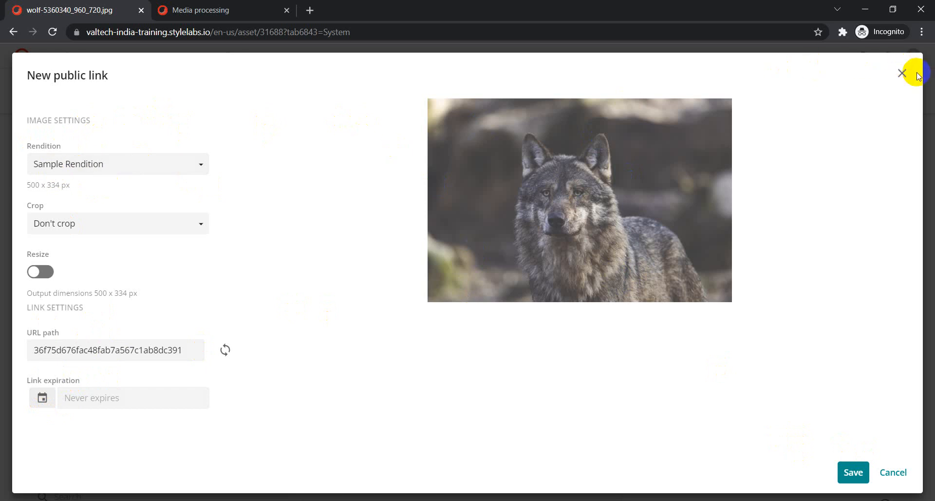
{"action": "left_click", "coordinate": [902, 74]}
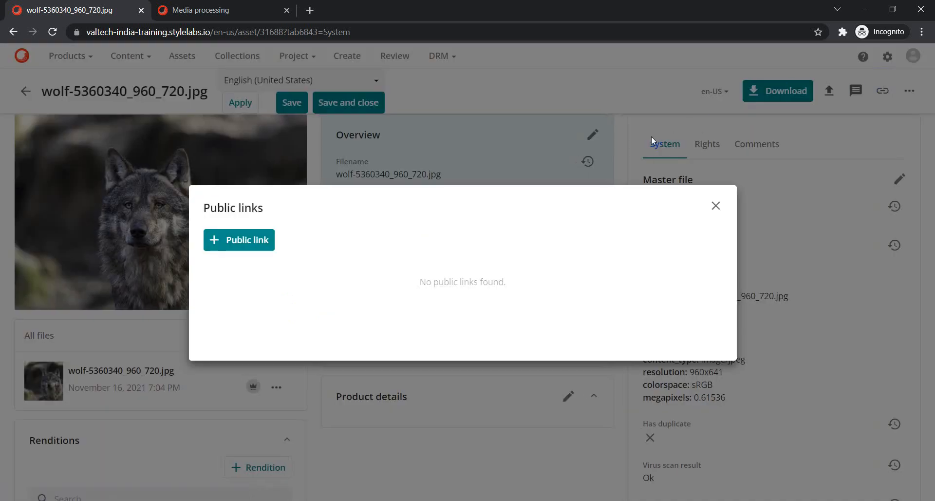
{"action": "left_click", "coordinate": [715, 207]}
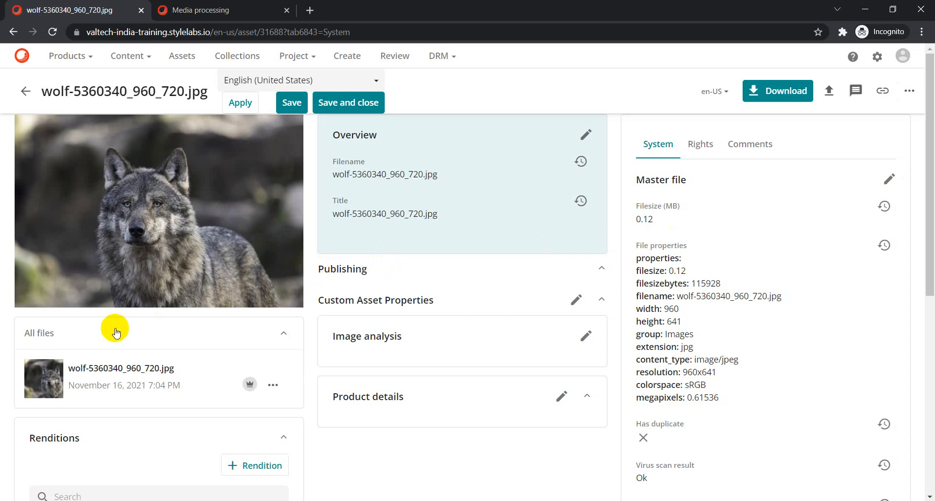
- Review the first page of the wolf image's renditions list and the download option for the Original rendition
{"action": "scroll", "coordinate": [159, 375], "scroll_direction": "down", "scroll_amount": 4}
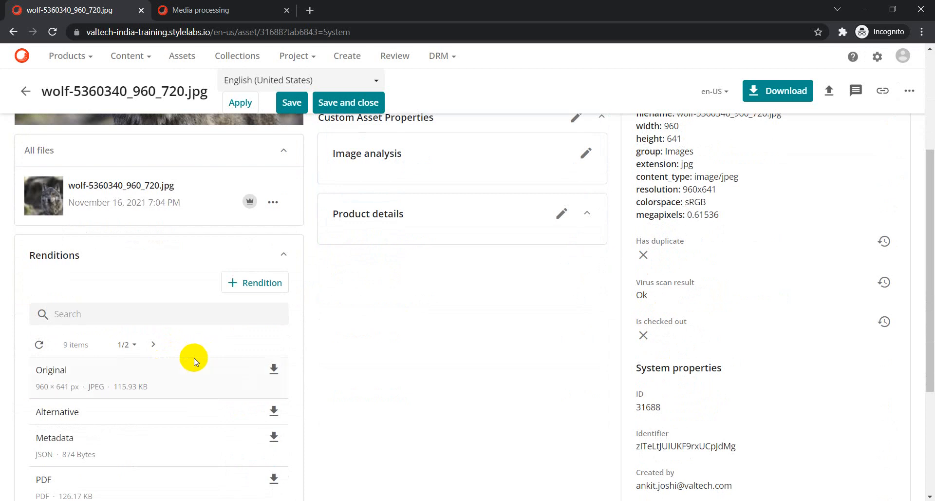
{"action": "scroll", "coordinate": [194, 360], "scroll_direction": "down", "scroll_amount": 3}
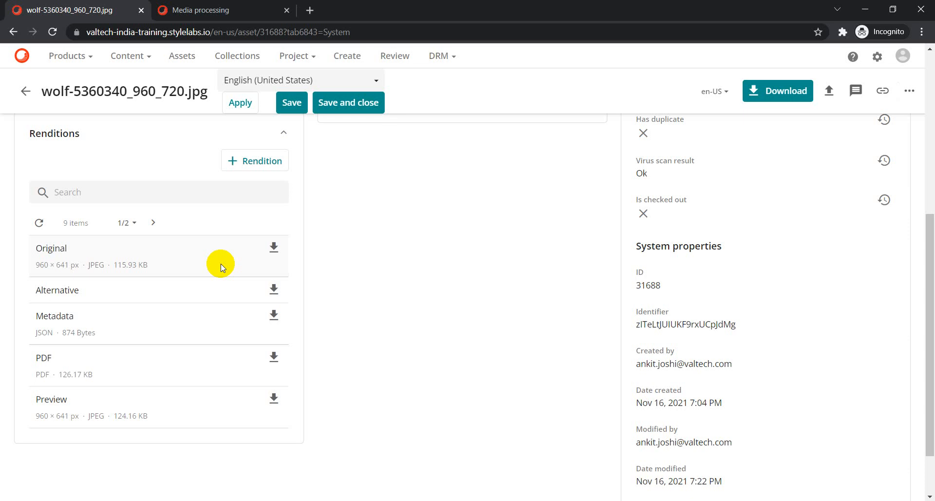
{"action": "left_click", "coordinate": [274, 246]}
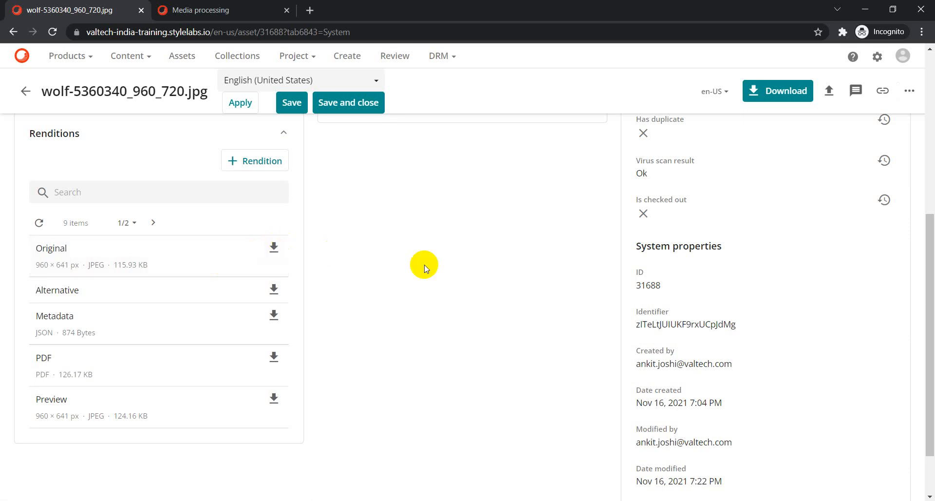